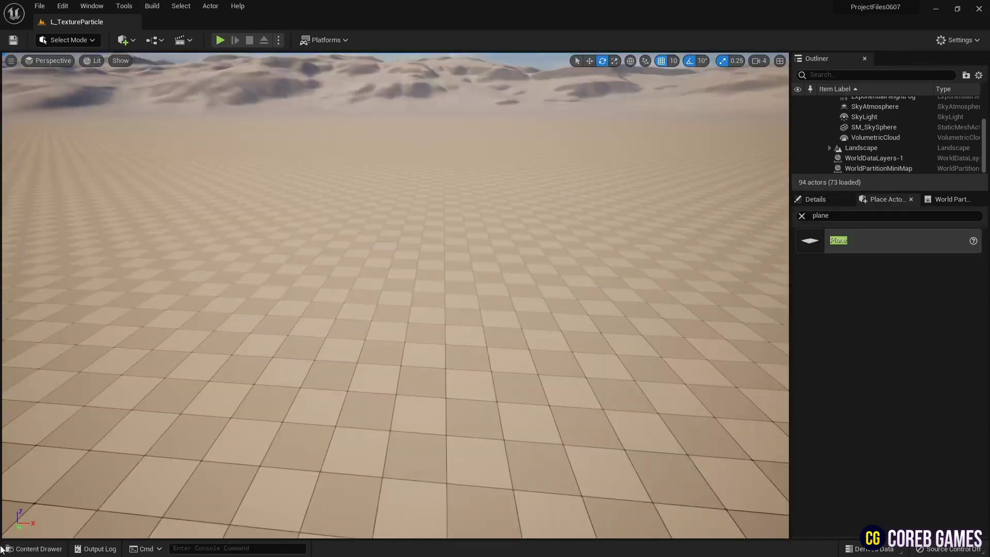
From the Content Drawer, create a new Material asset in the Content folder.
click(31, 548)
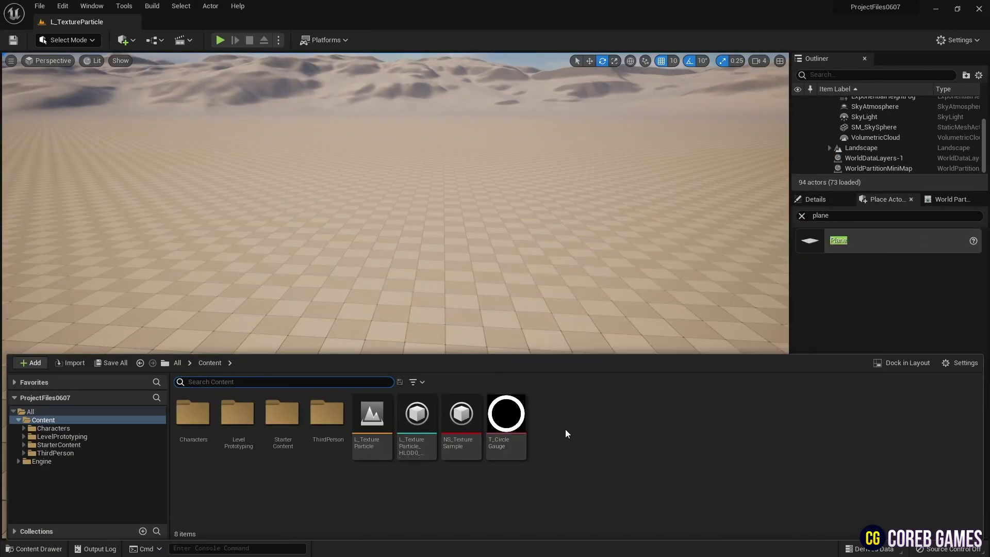
right_click(575, 408)
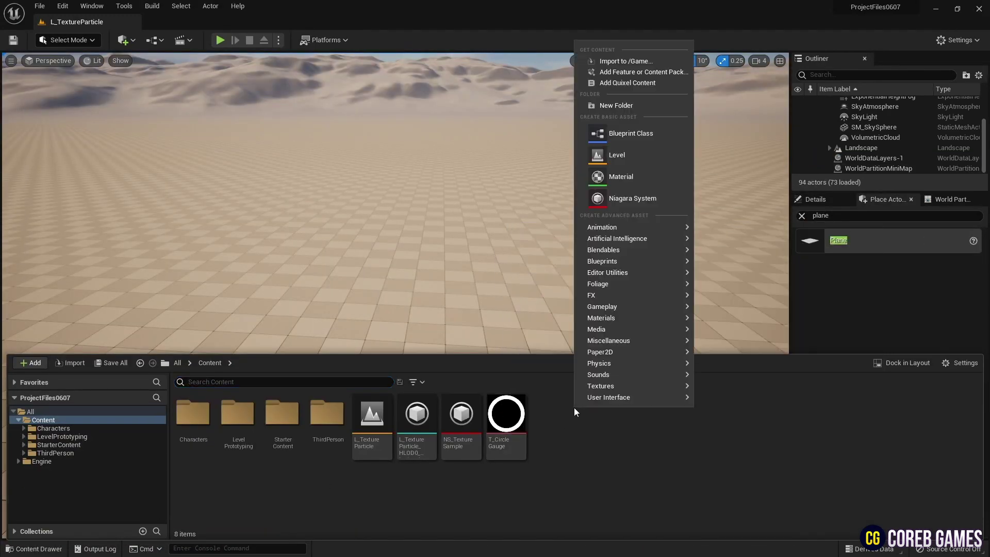
click(645, 179)
text(rcleGauge)
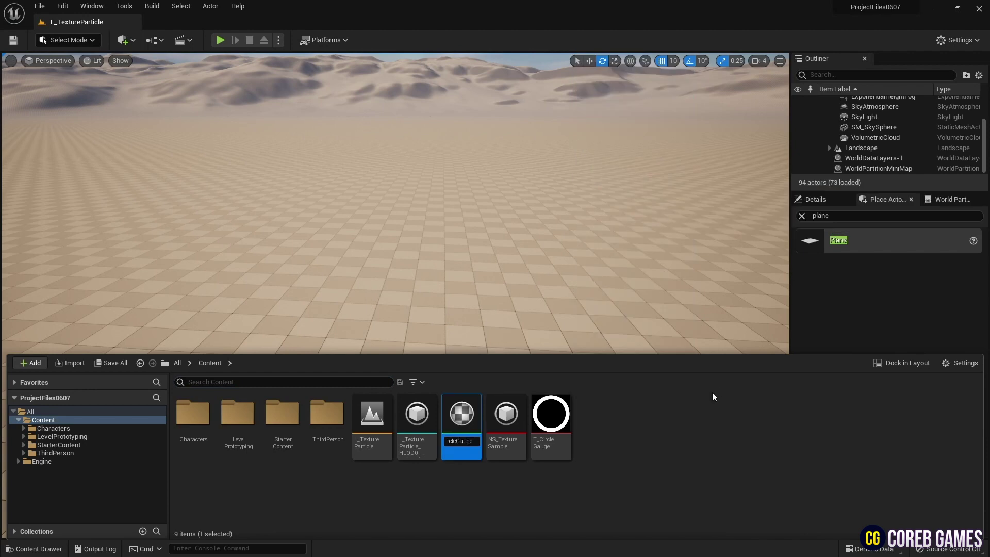
Confirm the name M_CircleGauge, open the material, and set Blend Mode to Translucent.
key(Return)
double_click(462, 418)
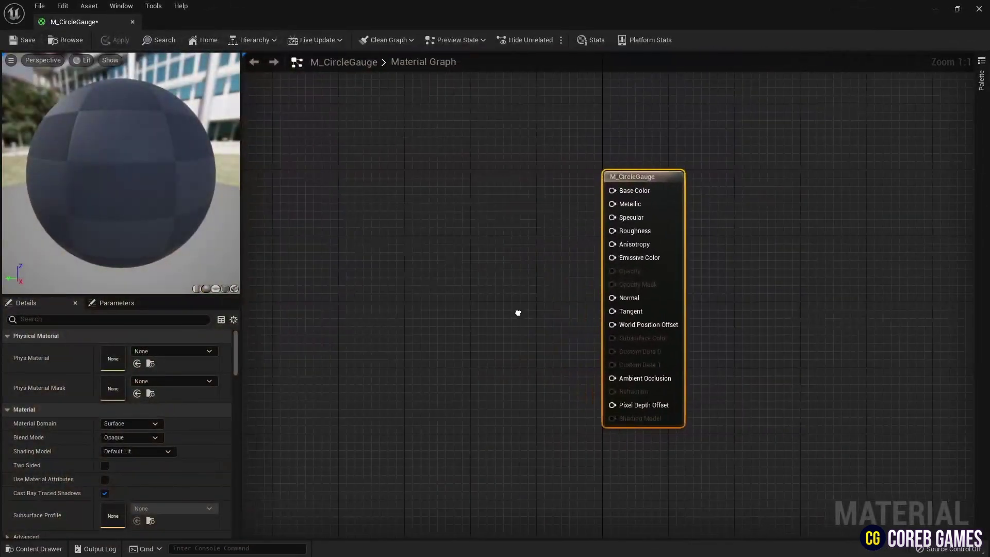
click(144, 437)
click(134, 462)
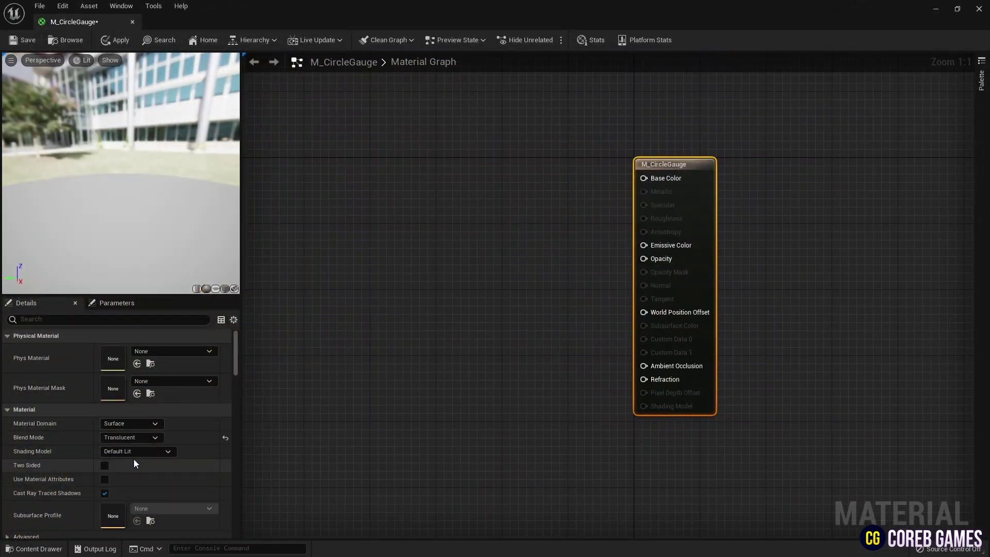
Add a Texture Sample node using the T_CircleGauge texture.
right_drag(429, 232, 556, 224)
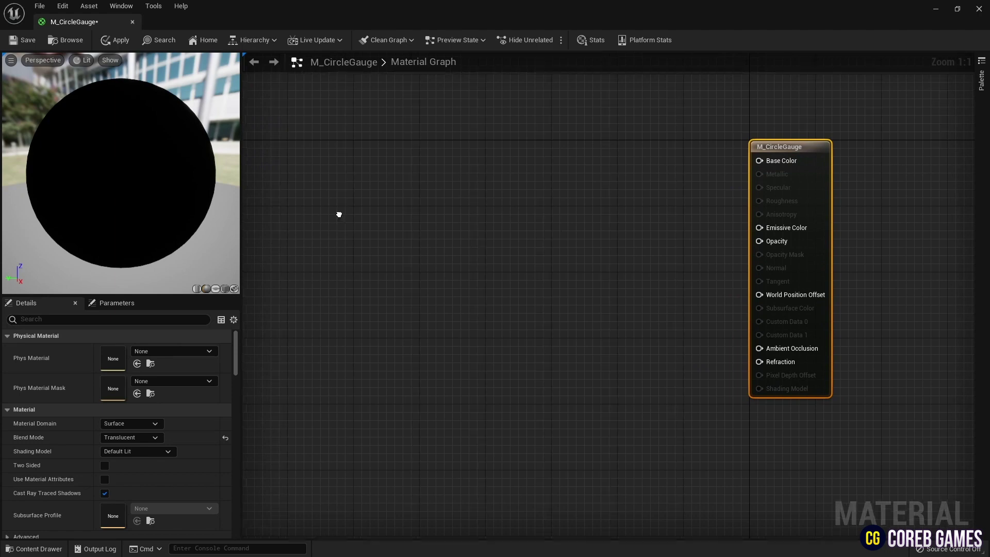
right_drag(345, 203, 378, 206)
click(493, 242)
click(179, 435)
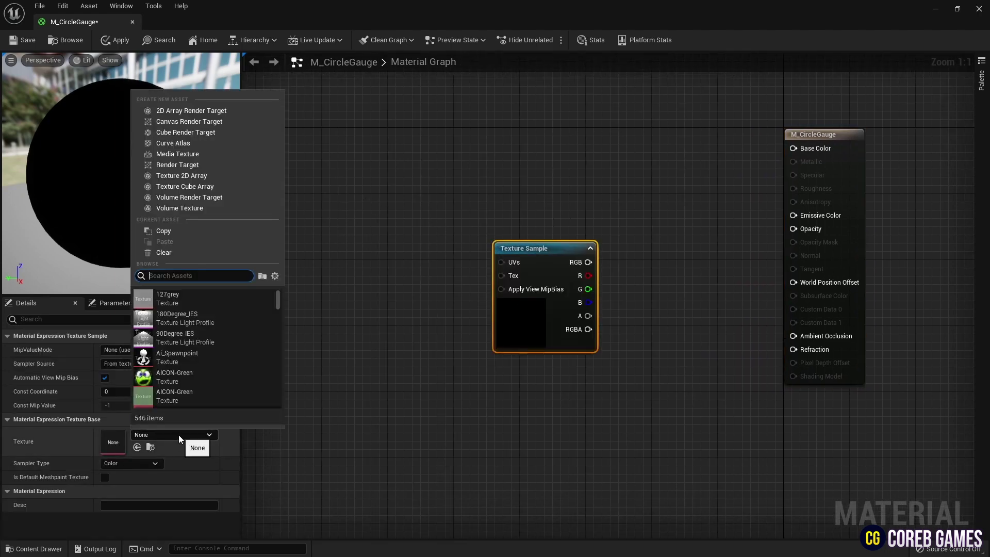
text(circle)
click(186, 301)
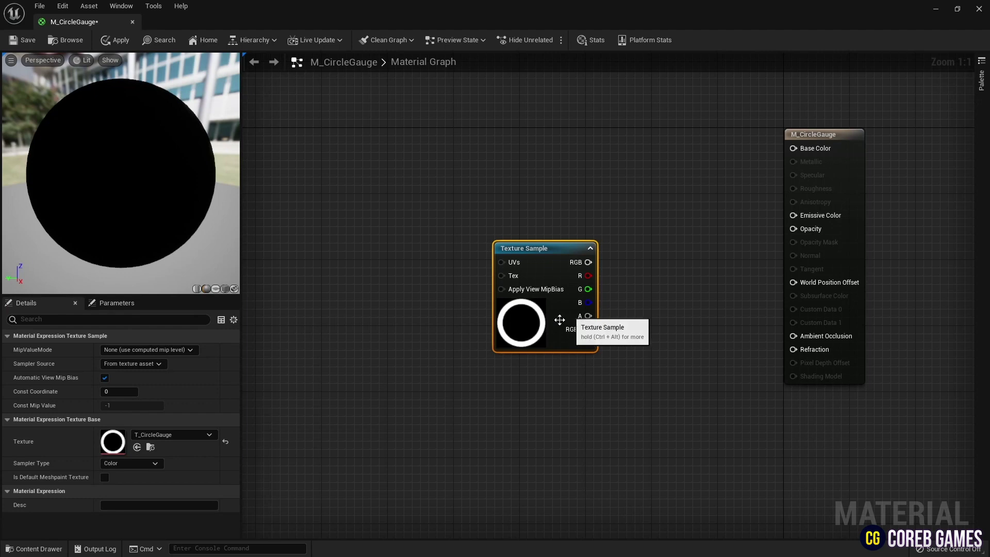
drag(542, 256, 536, 331)
Switch the preview mesh to a plane and reposition the Texture Sample node.
click(216, 290)
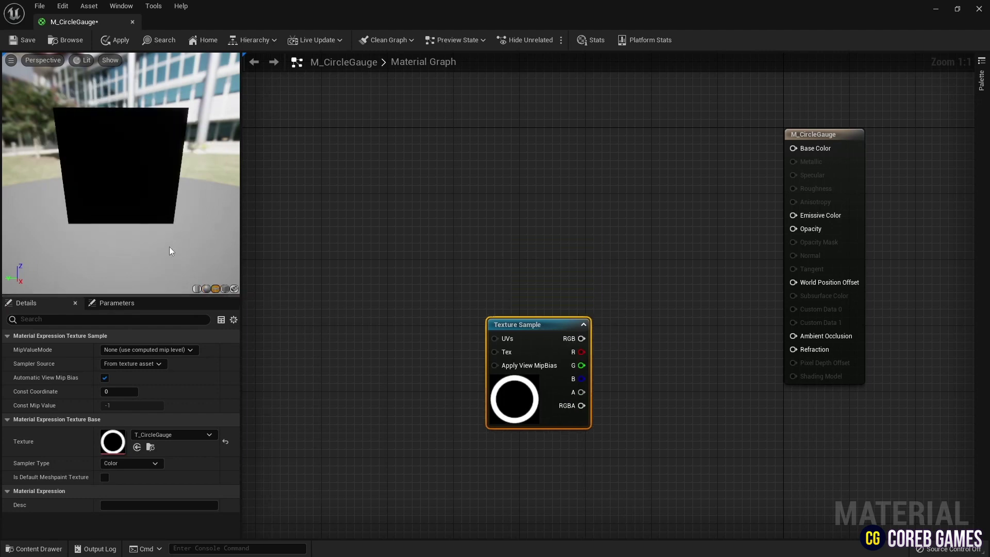
right_click(523, 324)
click(409, 257)
right_drag(409, 256, 460, 158)
drag(557, 223, 557, 265)
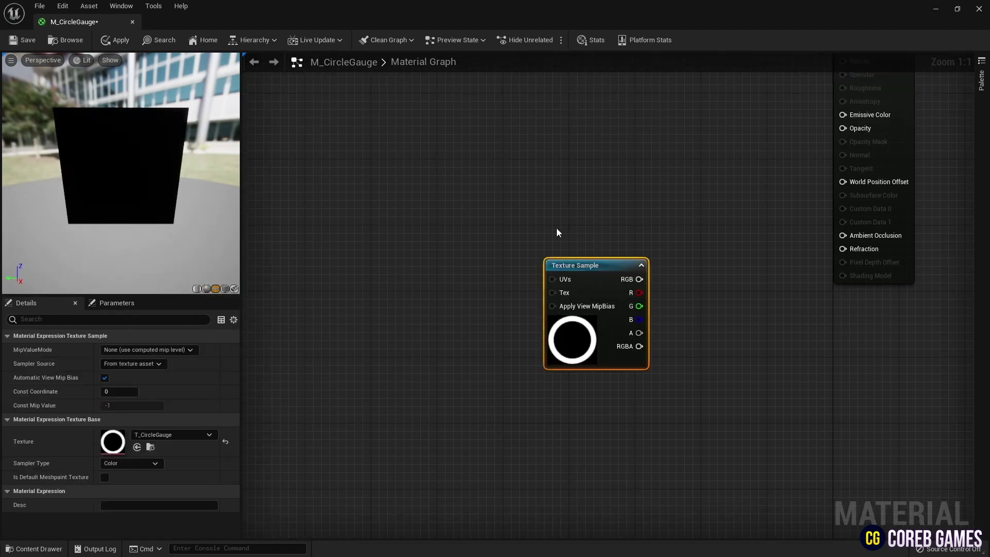
Add a VectorToRadialValue node and arrange it beside the Texture Sample.
right_drag(556, 233, 459, 164)
right_click(458, 163)
text(vector)
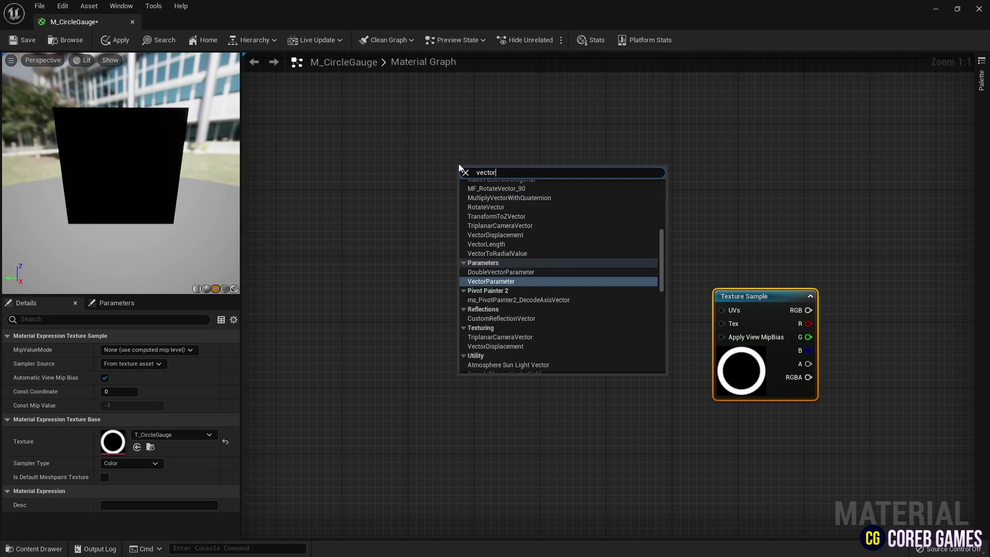
key(Up)
key(Up)
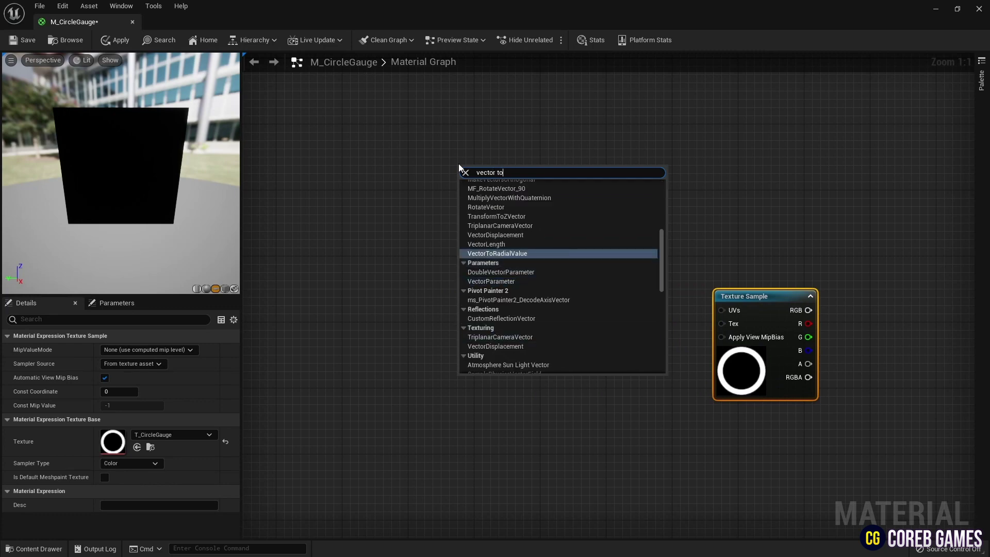
key(Return)
drag(459, 163, 392, 175)
right_drag(462, 194, 396, 225)
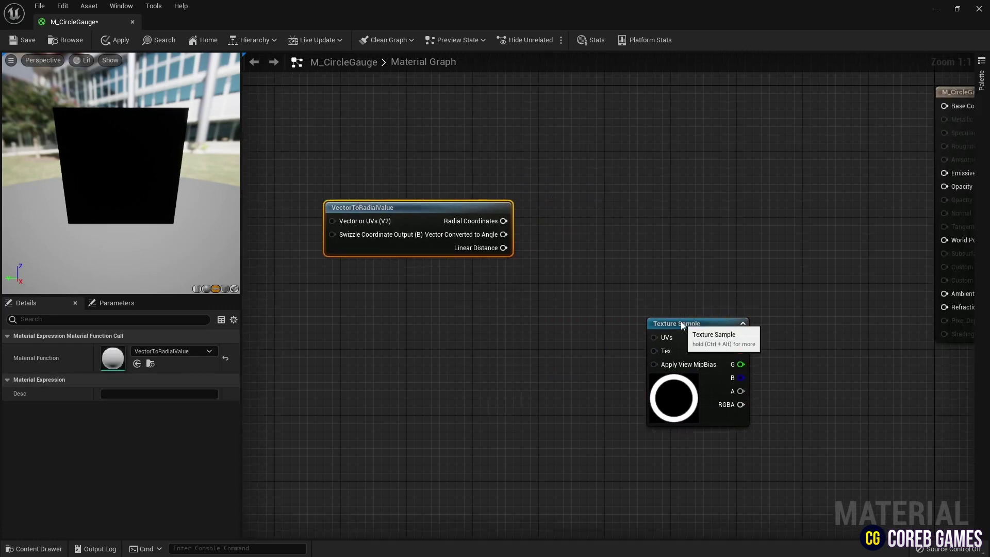
drag(681, 322, 681, 348)
drag(421, 207, 397, 215)
Add an R-only ComponentMask fed by Radial Coordinates.
right_click(528, 210)
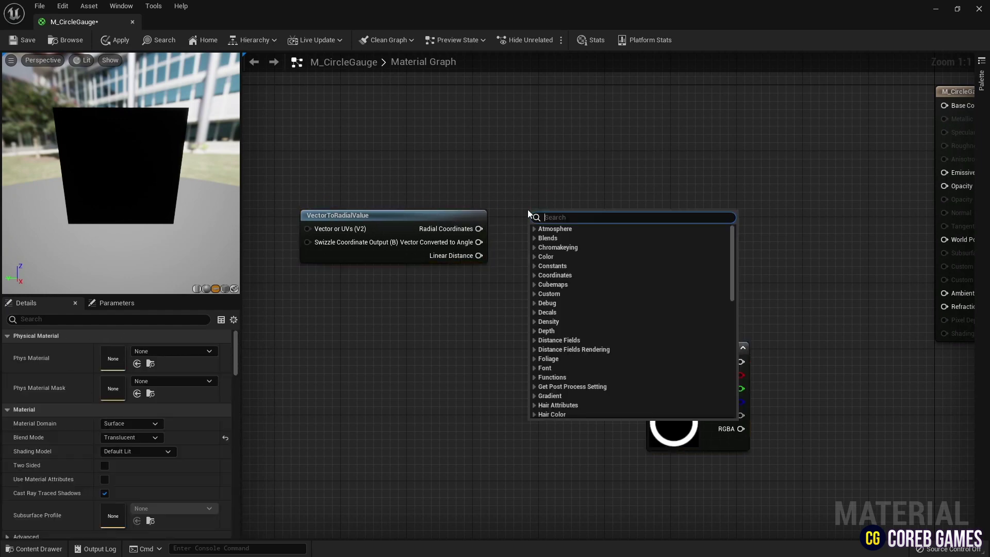
text(mask)
key(Return)
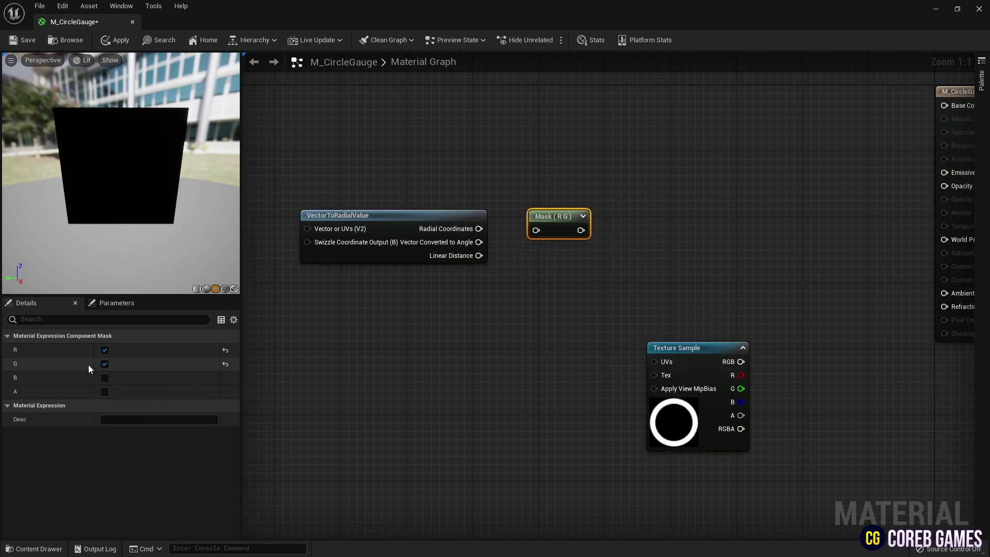
click(104, 363)
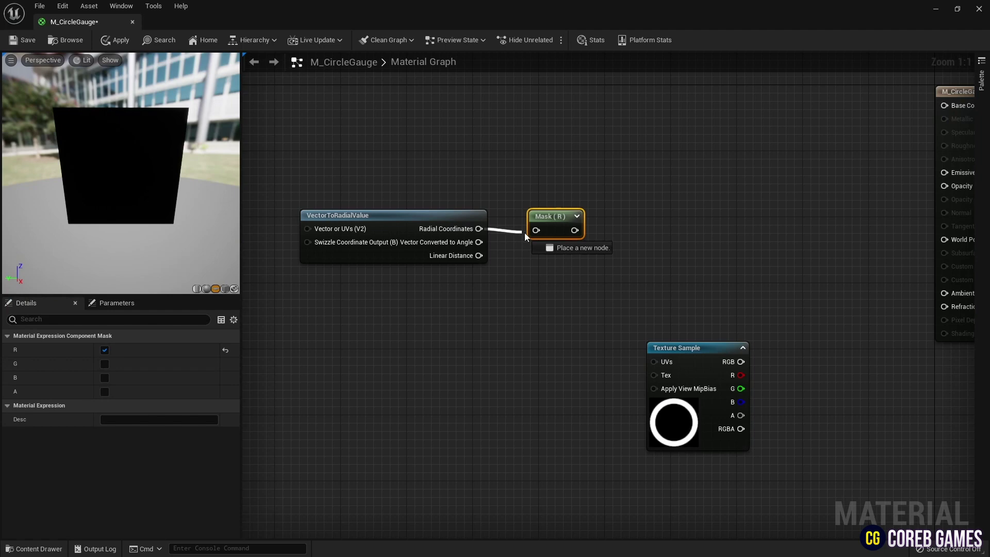
mouse_move(478, 229)
mouse_down()
mouse_move(536, 230)
mouse_move(531, 213)
mouse_up()
Preview the mask node's output, after undoing an accidental parameter conversion.
right_click(532, 213)
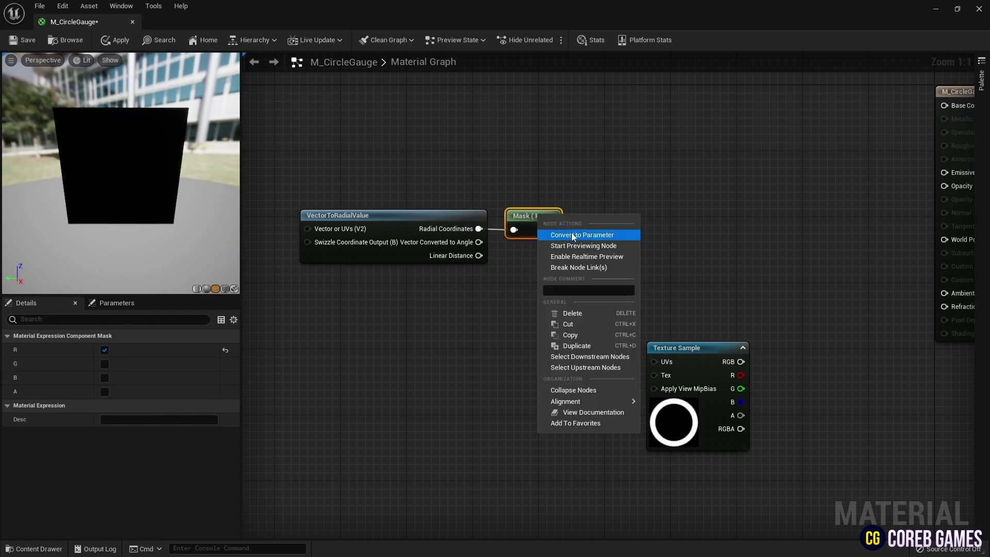
click(571, 233)
right_click(550, 216)
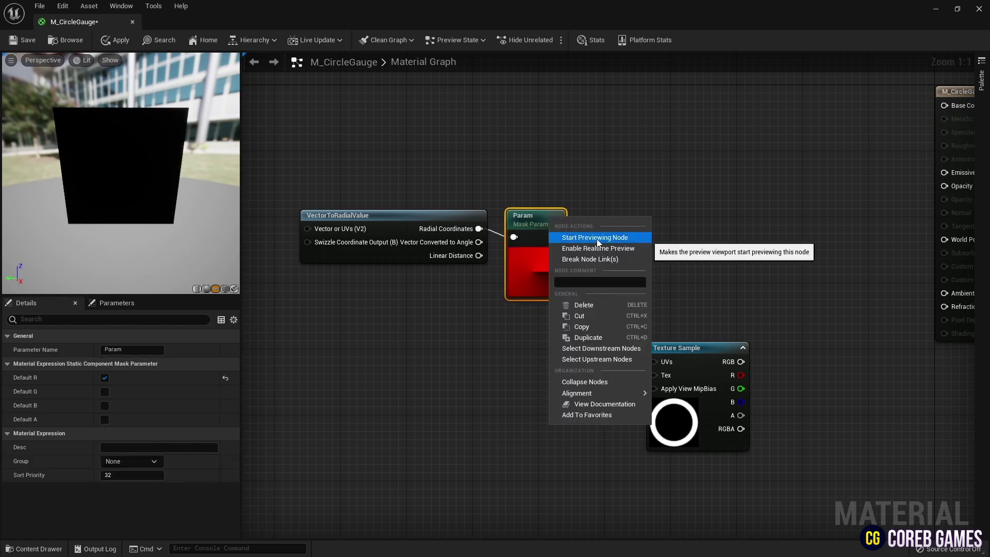
key(Escape)
key(ctrl+z)
right_click(534, 216)
click(584, 248)
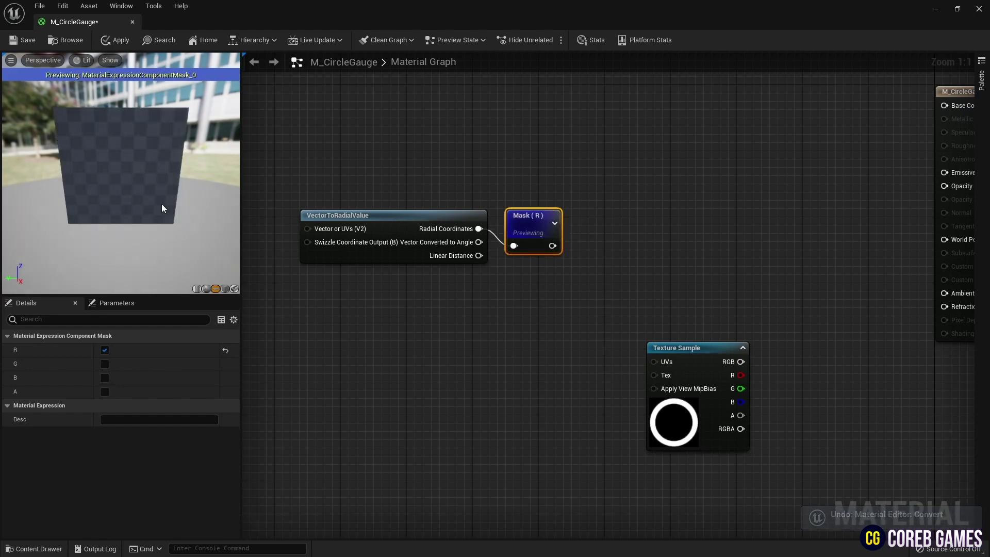
drag(161, 209, 116, 118)
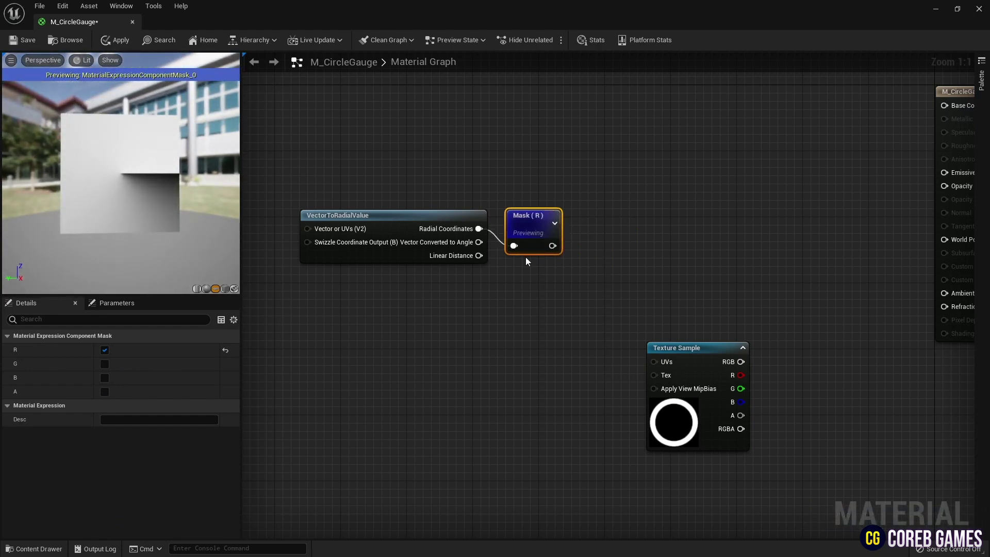
right_click(540, 219)
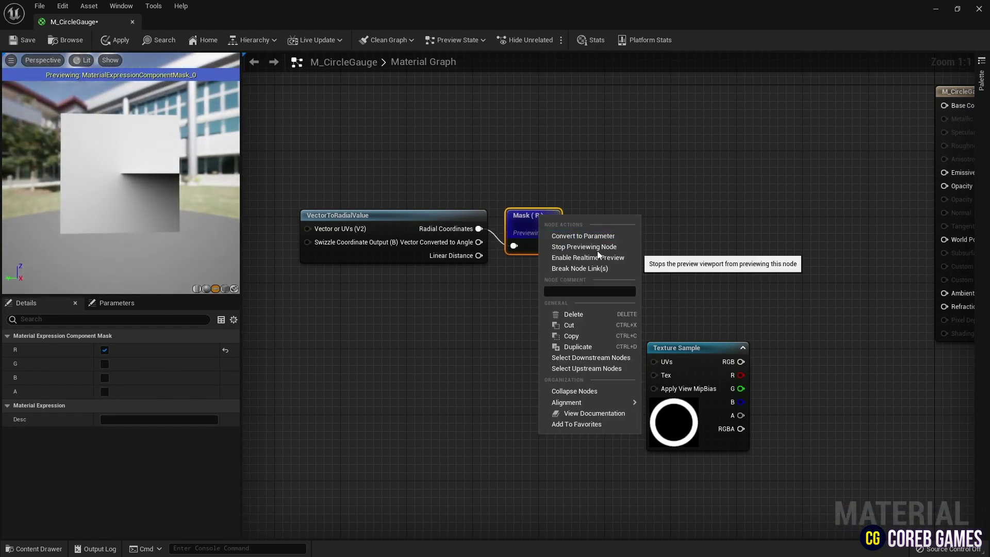
Stop previewing the mask and wire it into a new Subtract node's A input.
click(584, 247)
click(631, 213)
right_click(631, 212)
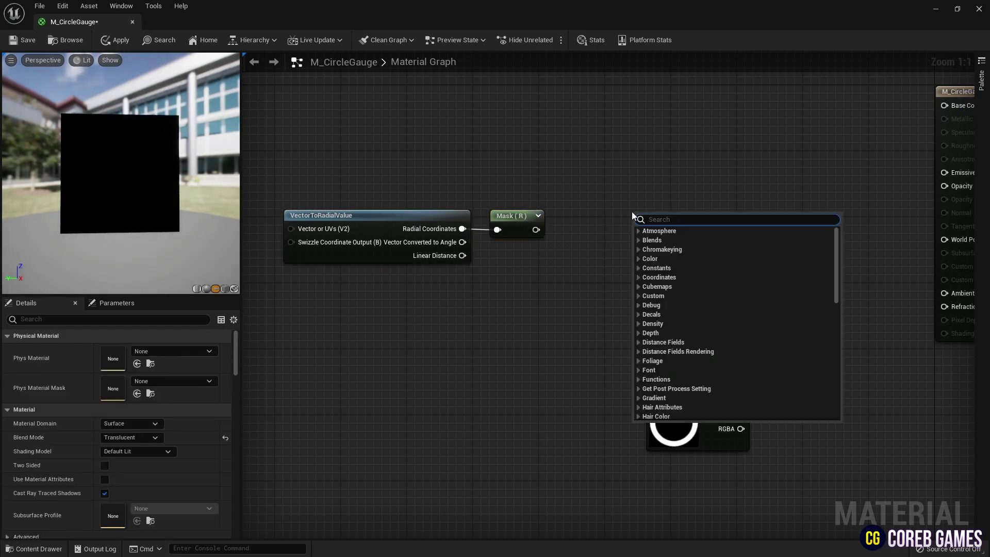
text(sub)
key(Return)
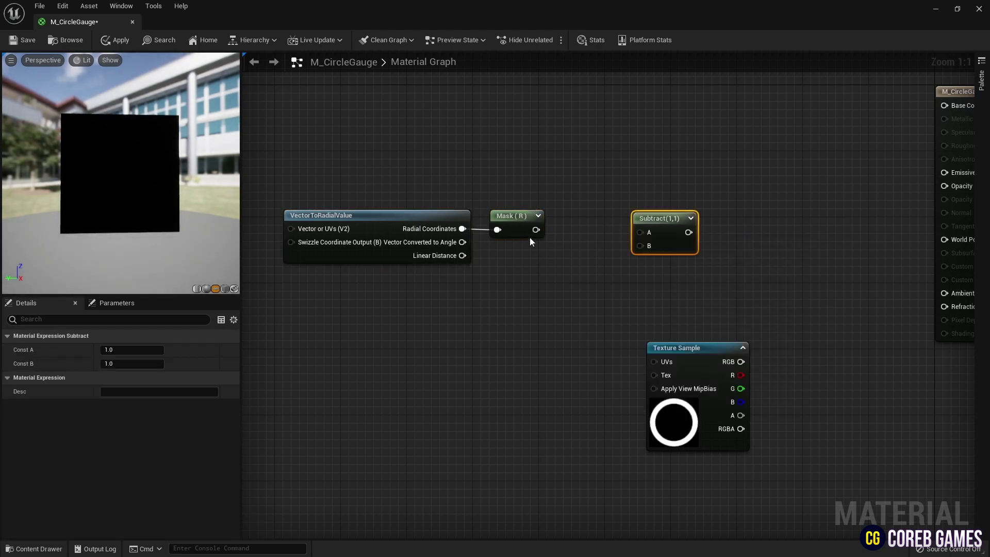
drag(536, 229, 638, 232)
Add an Amount scalar parameter wired into Subtract's B input.
click(505, 277)
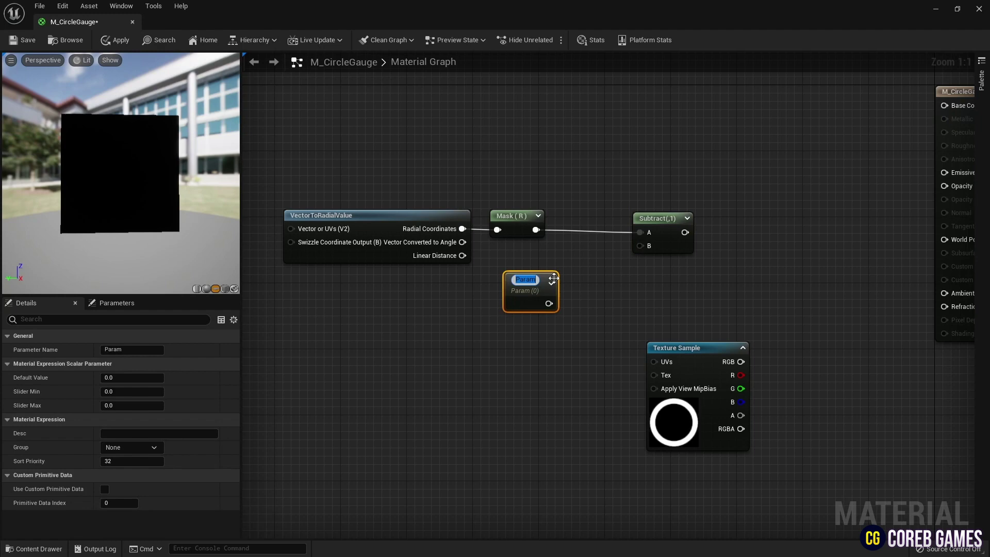
text(Amount)
key(Return)
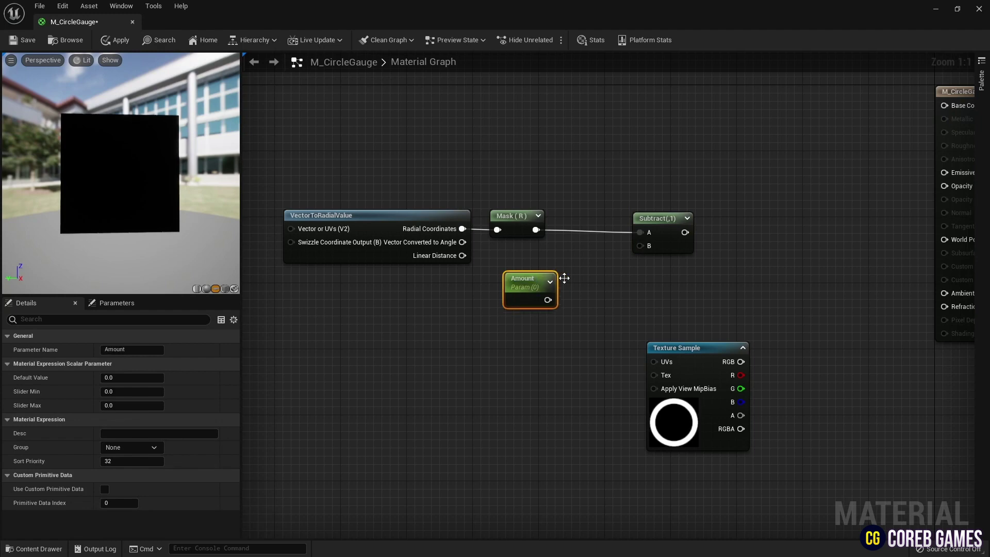
mouse_move(548, 300)
mouse_down()
mouse_move(640, 245)
mouse_move(615, 224)
mouse_up()
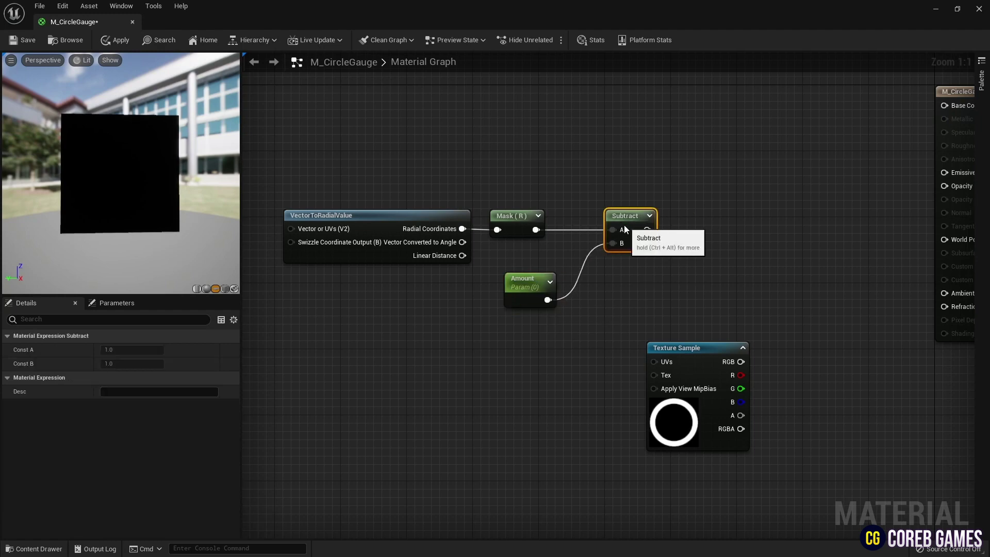
drag(717, 345, 651, 371)
Add a Power node to the graph.
right_click(688, 218)
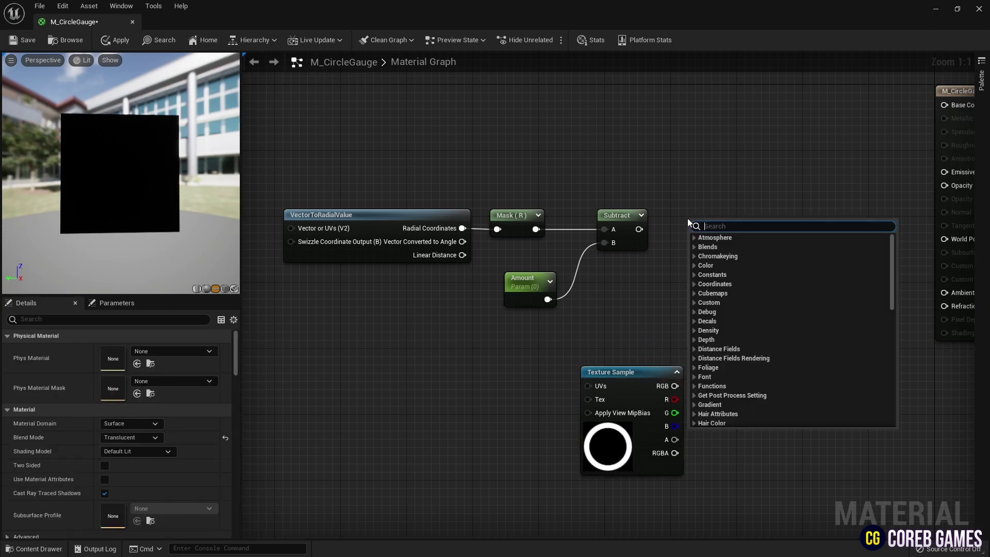
text(Power)
key(Return)
right_click(622, 217)
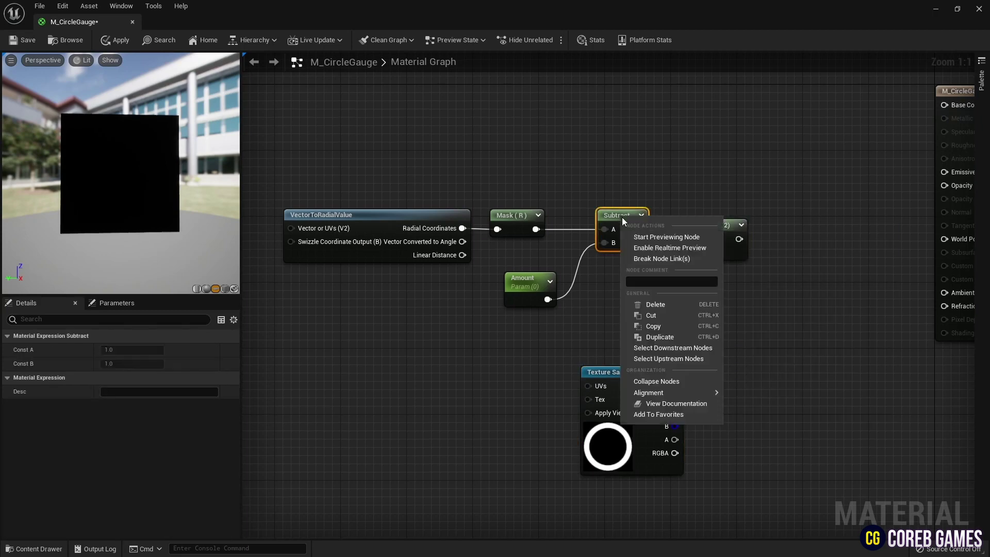
Wire Subtract into Power's Base, preview the Power node, and scrub Amount's value.
click(681, 267)
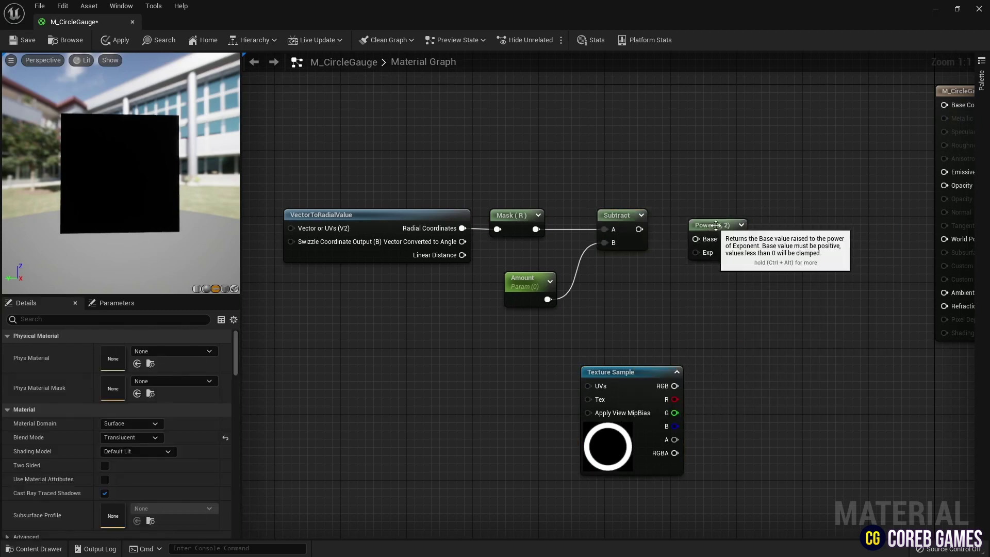
click(730, 222)
mouse_move(638, 229)
mouse_down()
mouse_move(702, 238)
mouse_move(693, 218)
mouse_up()
right_click(693, 218)
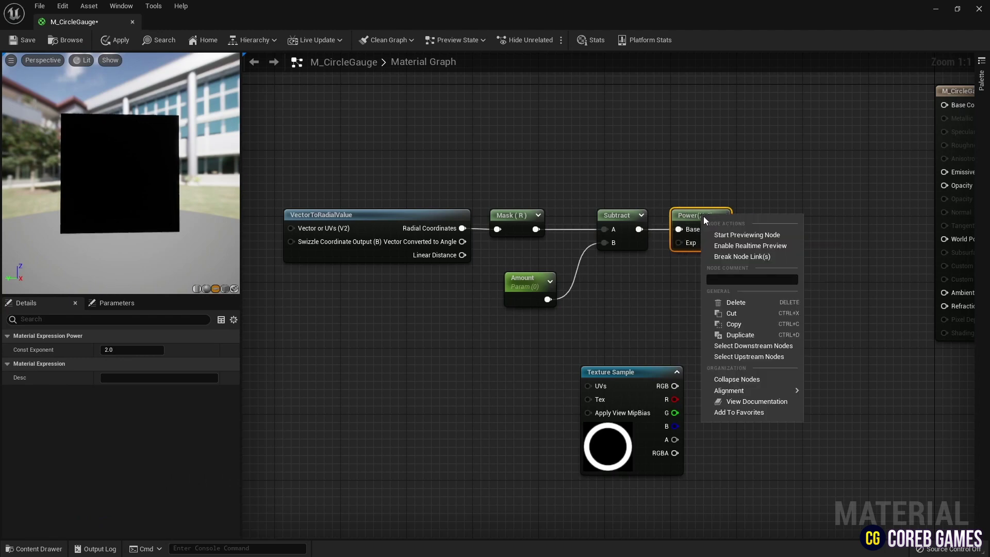
click(757, 236)
click(527, 283)
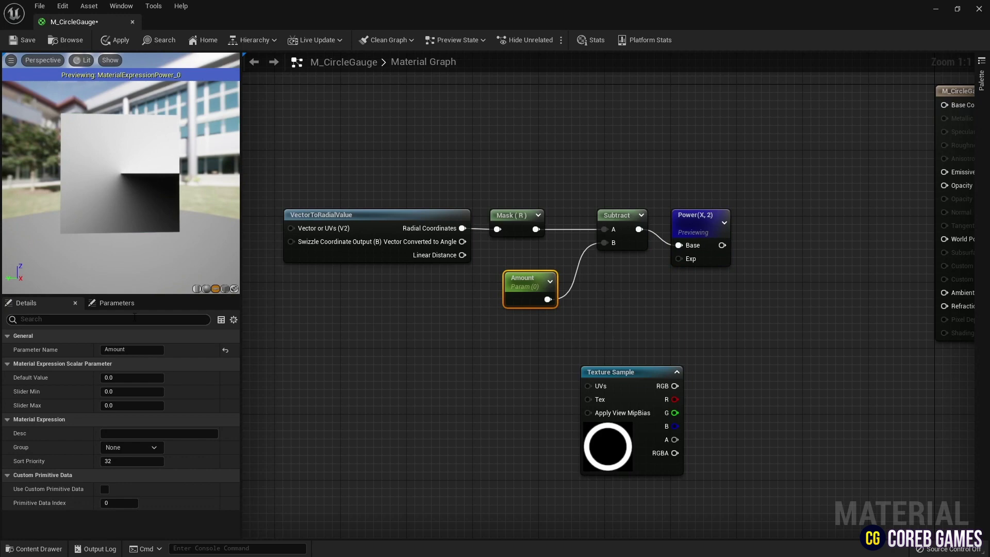
mouse_move(149, 374)
mouse_down()
mouse_move(159, 374)
mouse_move(132, 378)
mouse_up()
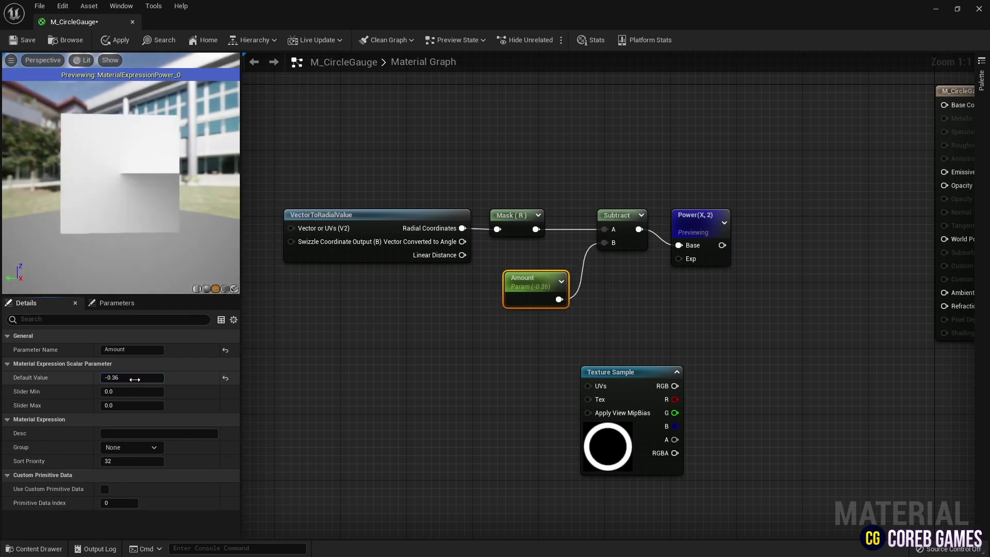
Reset Amount's default value to 0.
click(136, 378)
text(0)
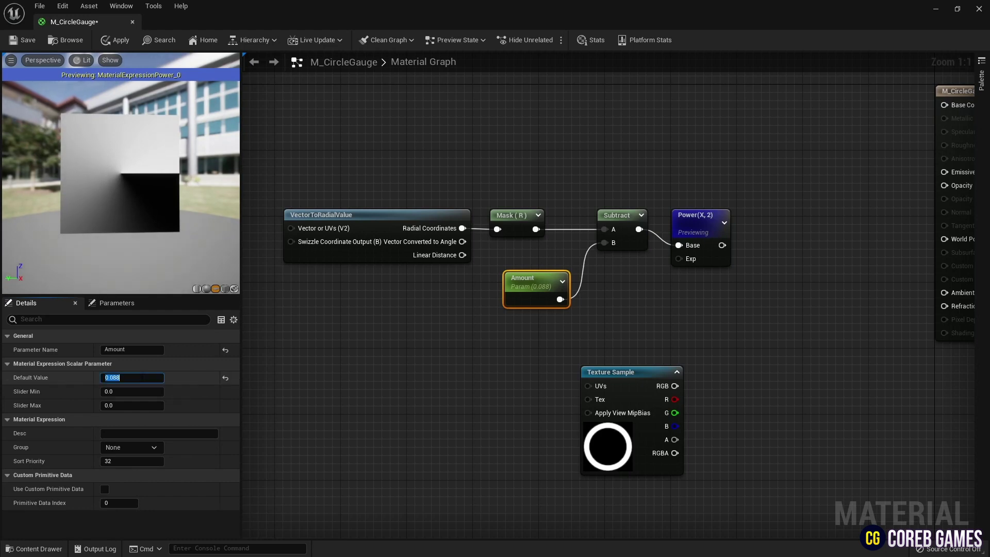
key(Return)
click(796, 258)
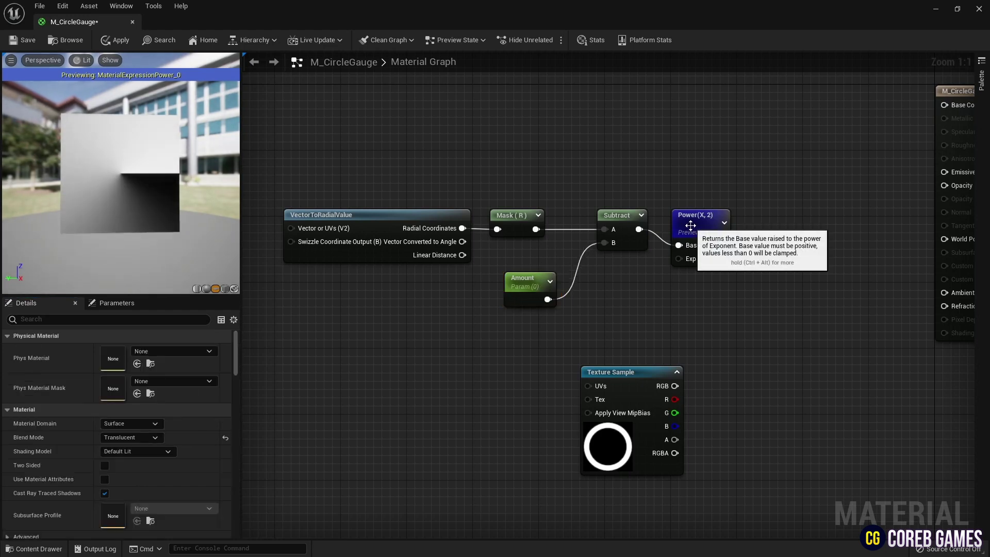
Add a Power scalar parameter wired into the Power node's Exp input.
click(614, 294)
text(Power)
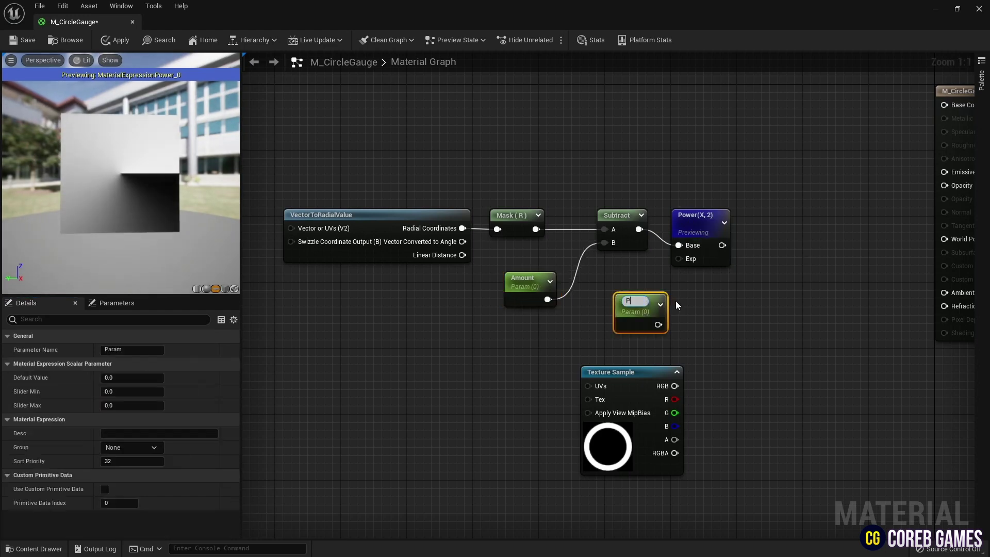
key(Return)
drag(659, 321, 679, 258)
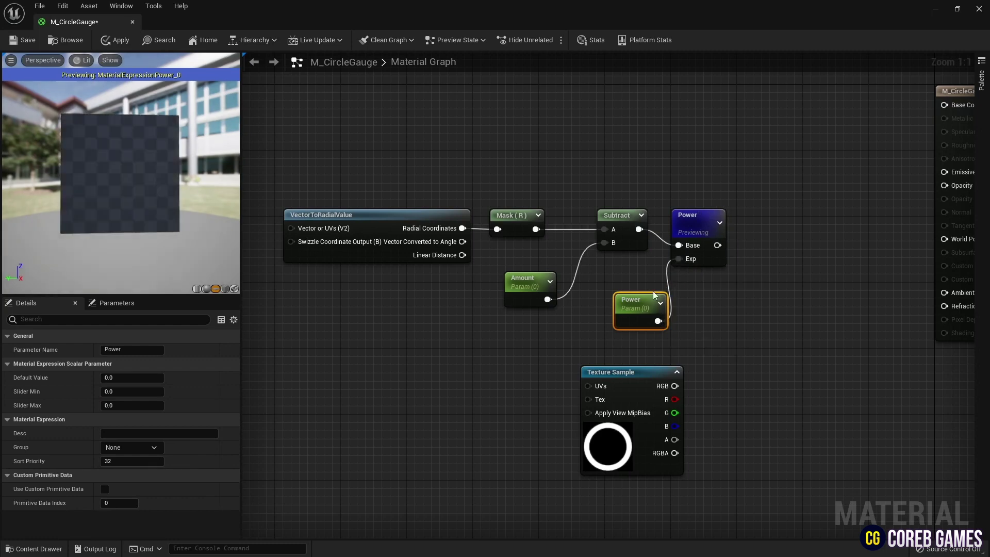
drag(653, 299, 636, 297)
Scrub Amount to check the effect, then set it back to 0.
click(518, 285)
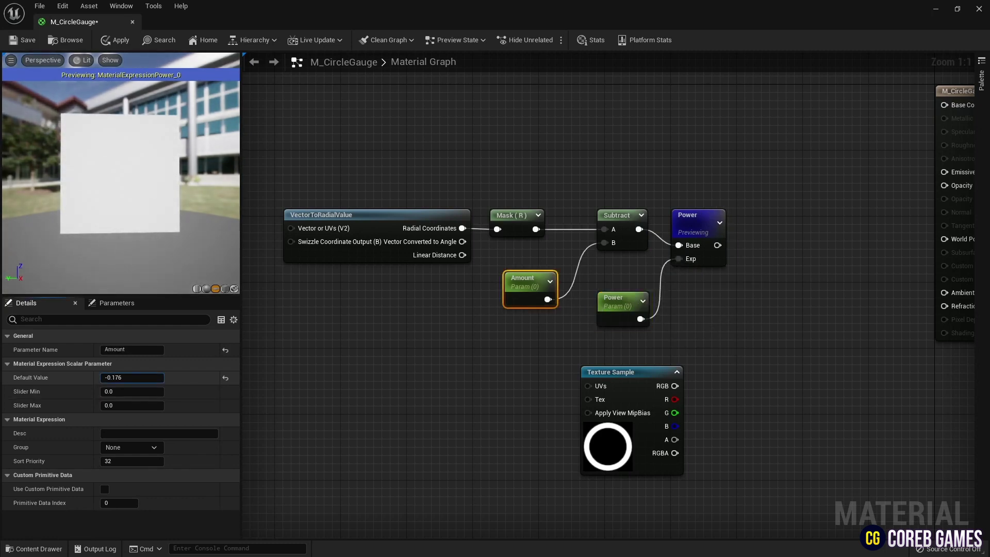
mouse_move(132, 378)
mouse_down()
mouse_move(108, 378)
mouse_move(155, 378)
mouse_up()
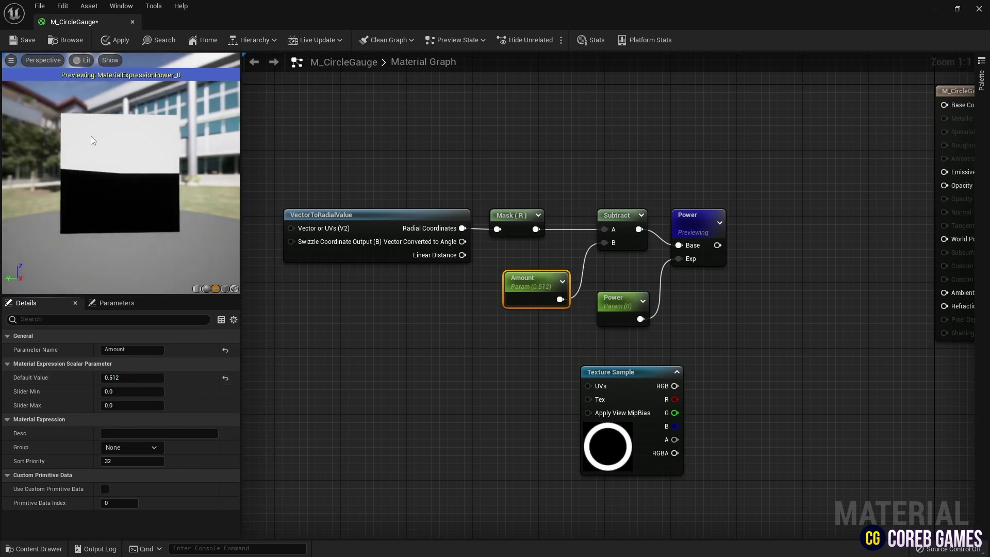
text(0)
key(Return)
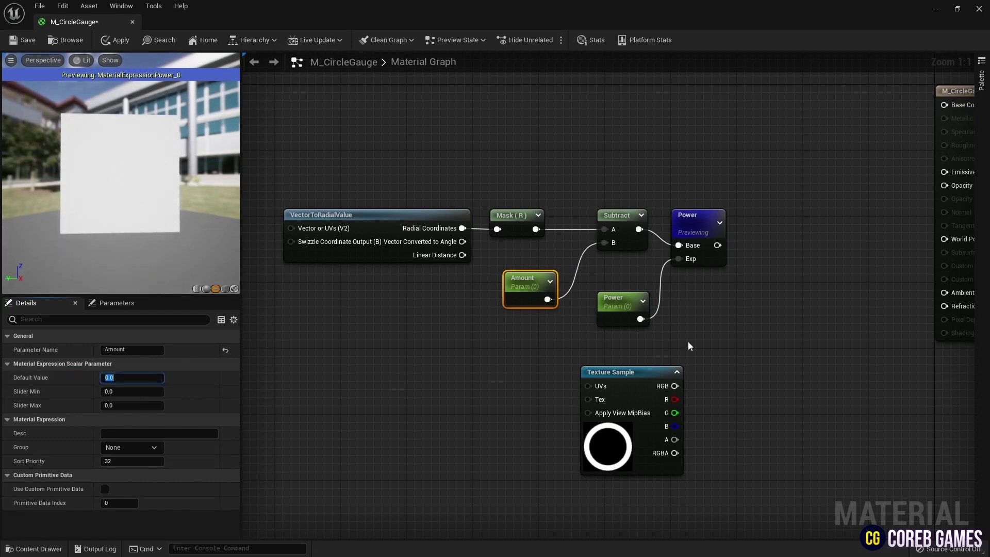
Add a Multiply node taking Power into A and the texture RGB into B.
click(688, 342)
right_drag(729, 364, 705, 339)
click(717, 325)
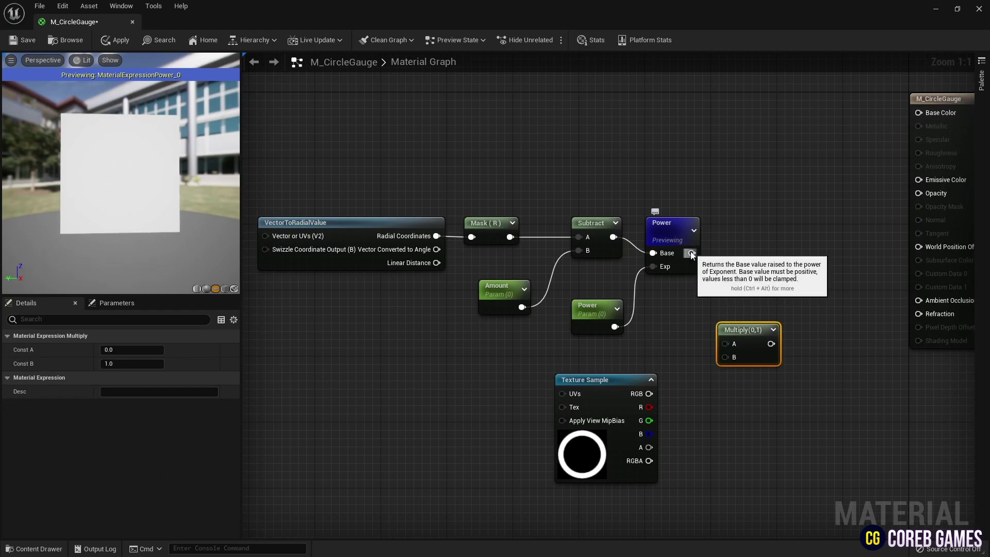
drag(691, 254, 725, 344)
drag(649, 393, 724, 357)
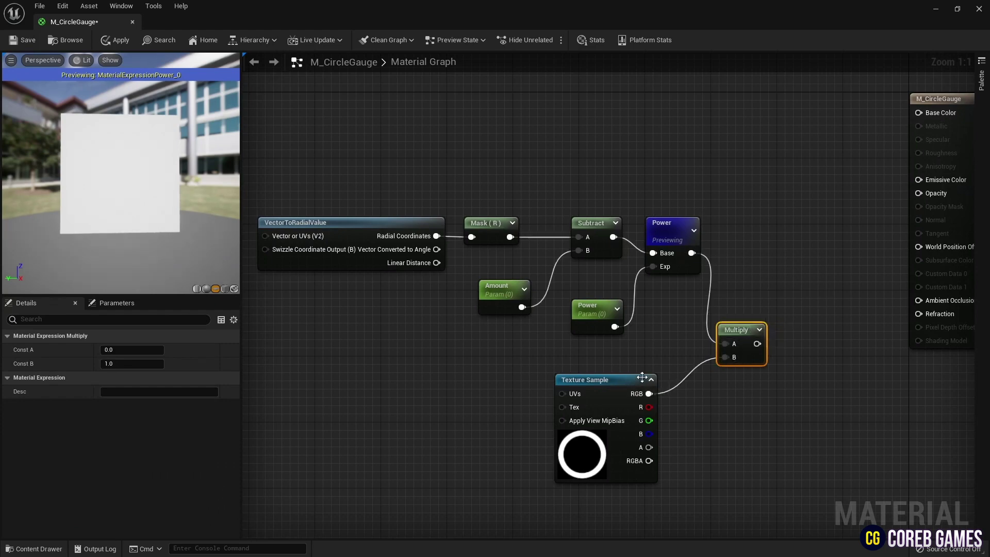
drag(603, 380, 628, 372)
drag(747, 330, 755, 297)
Connect Multiply to Opacity and stop previewing the Power node.
right_drag(769, 311, 649, 318)
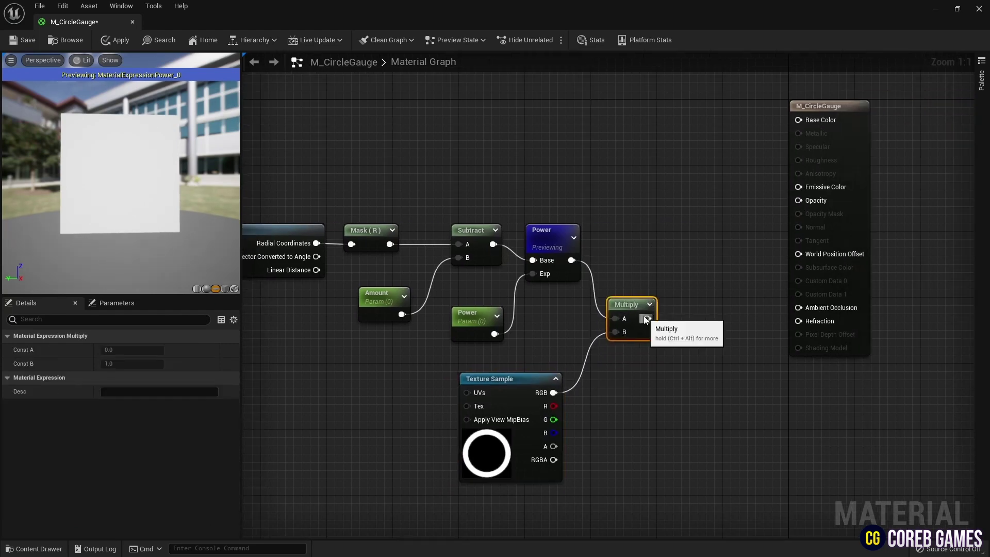
mouse_move(648, 317)
mouse_down()
mouse_move(799, 202)
mouse_move(747, 226)
mouse_up()
click(583, 336)
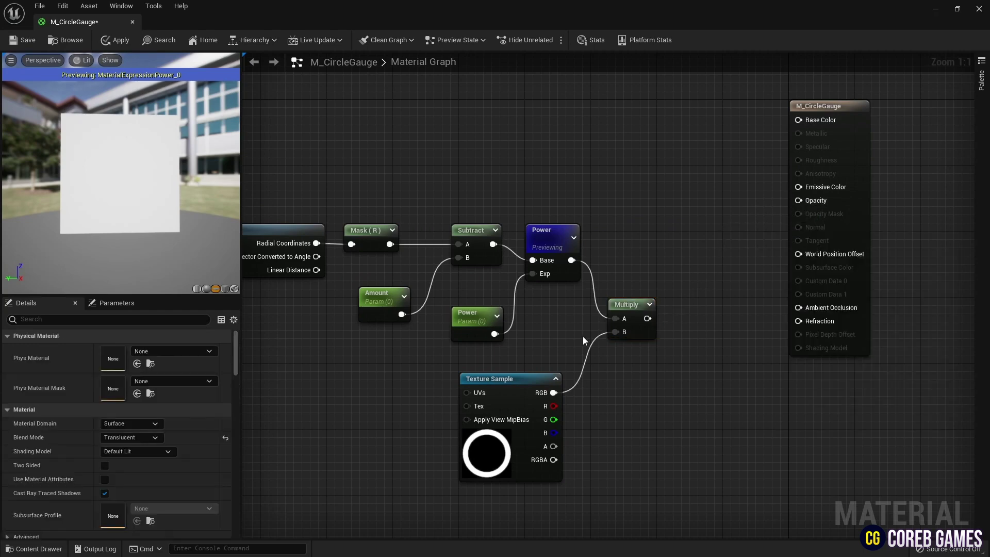
drag(648, 318, 801, 201)
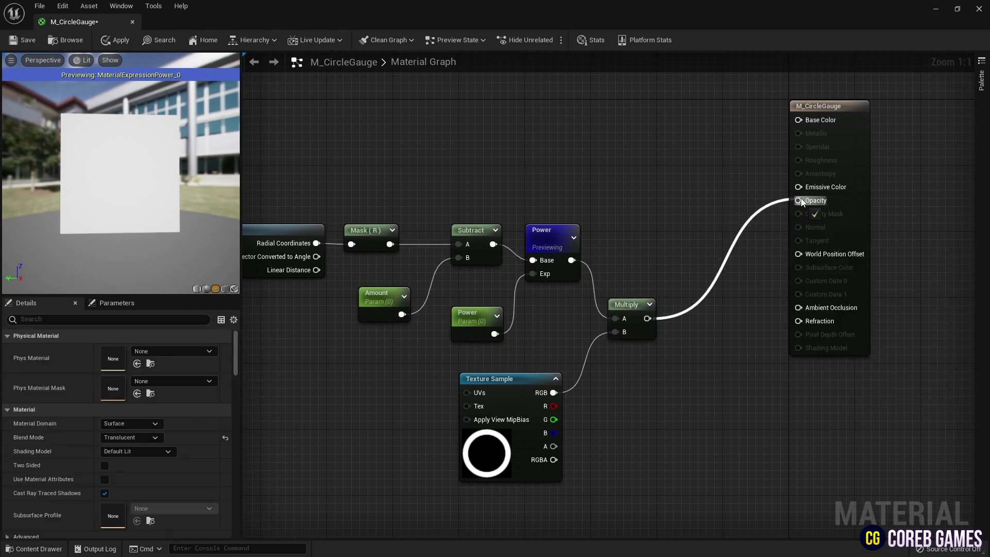
right_click(550, 237)
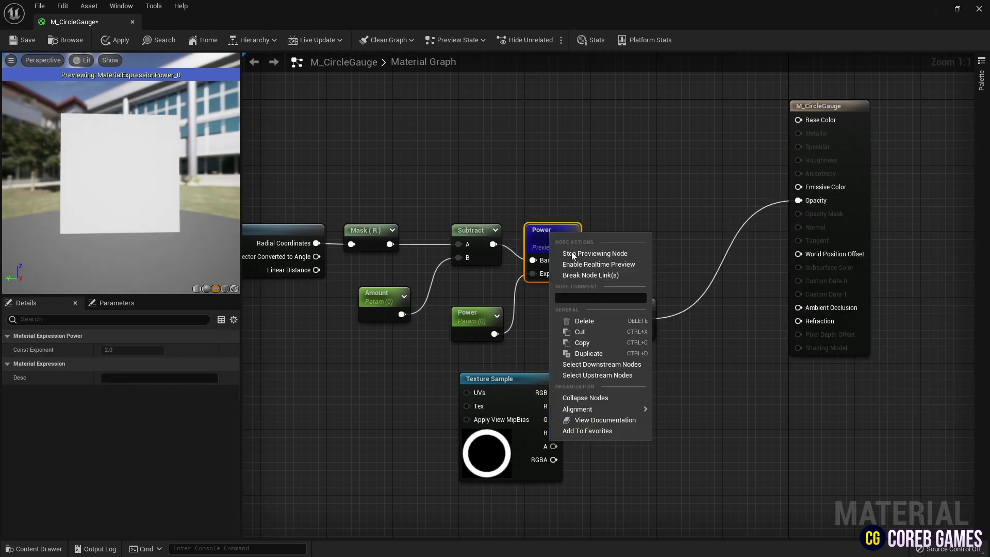
click(615, 254)
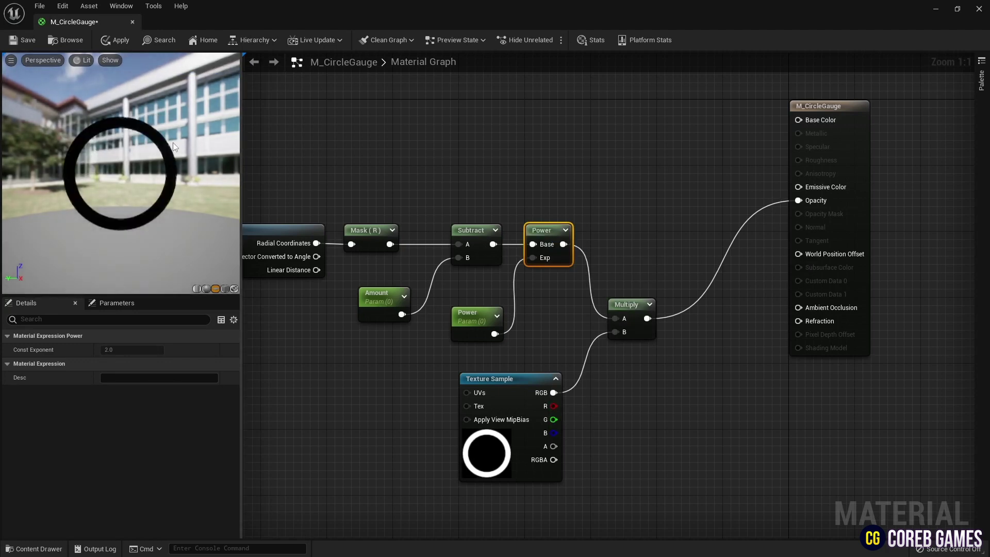
mouse_move(559, 136)
right_down()
mouse_move(630, 200)
mouse_move(685, 229)
right_up()
Add a Lerp_3Color node to the graph.
mouse_move(116, 178)
mouse_down()
mouse_move(155, 179)
mouse_move(116, 178)
mouse_up()
right_drag(603, 186, 603, 260)
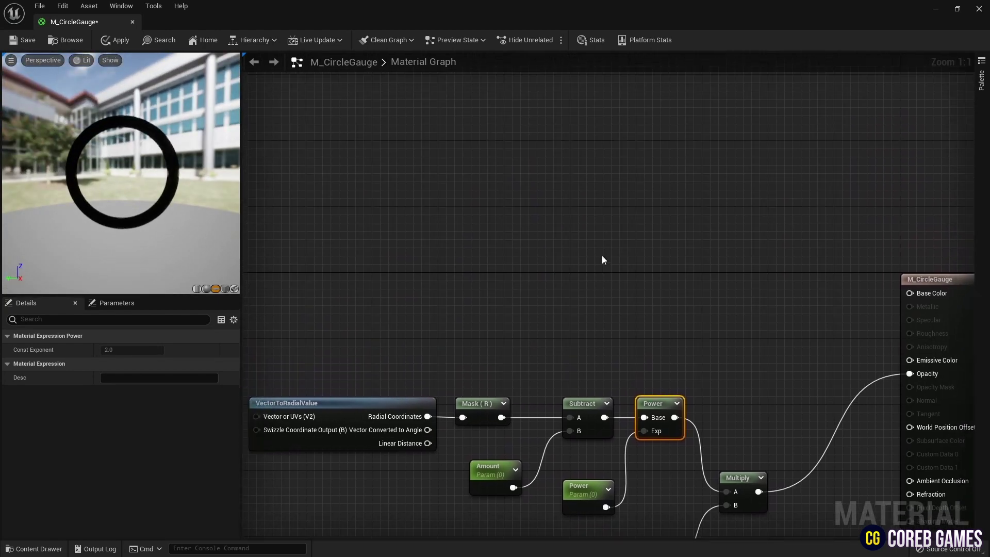
right_click(467, 205)
text(lerp)
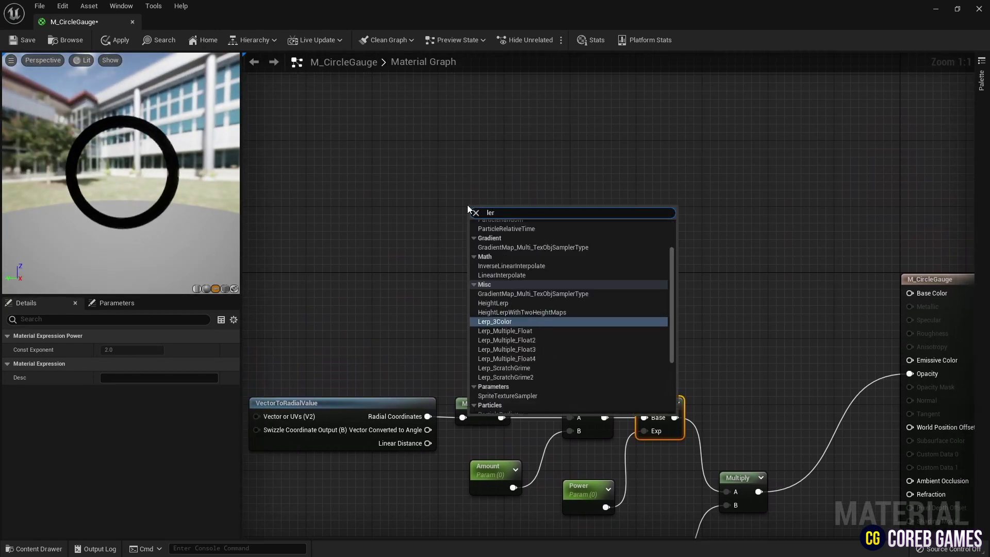
key(Return)
drag(493, 213, 606, 224)
right_drag(552, 183, 503, 154)
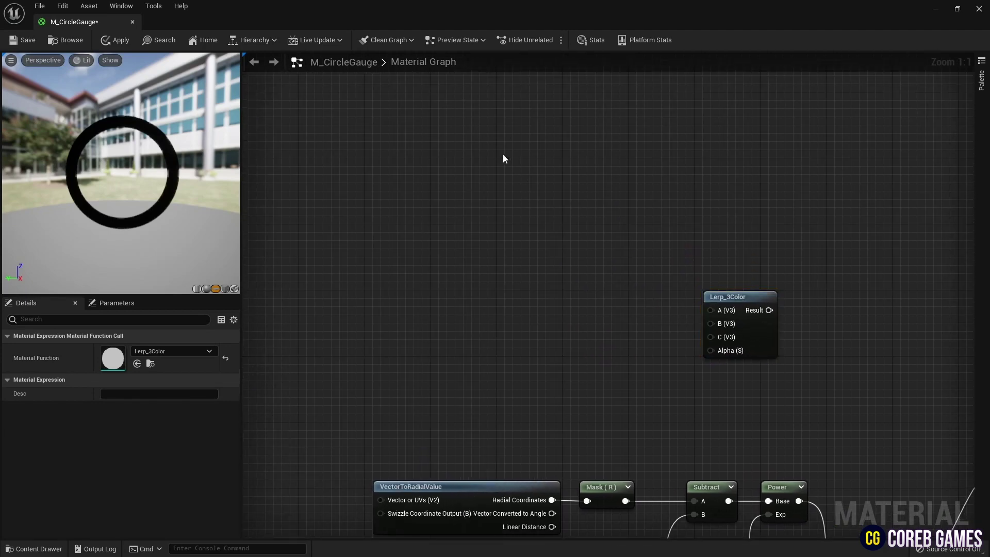
click(503, 154)
Add three Constant3Vector nodes and set the top one to green (0,1,0).
click(508, 125)
click(514, 217)
click(514, 304)
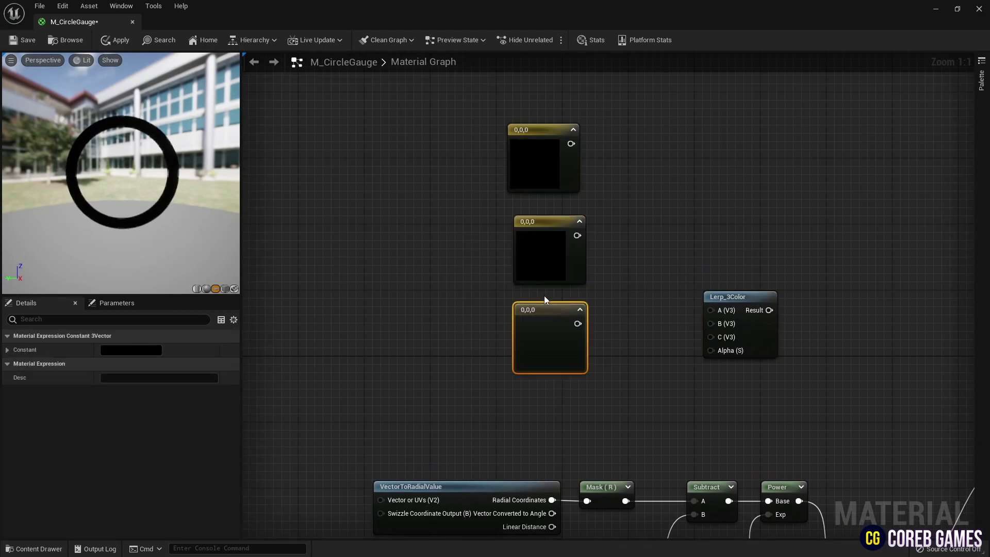
click(552, 145)
click(128, 349)
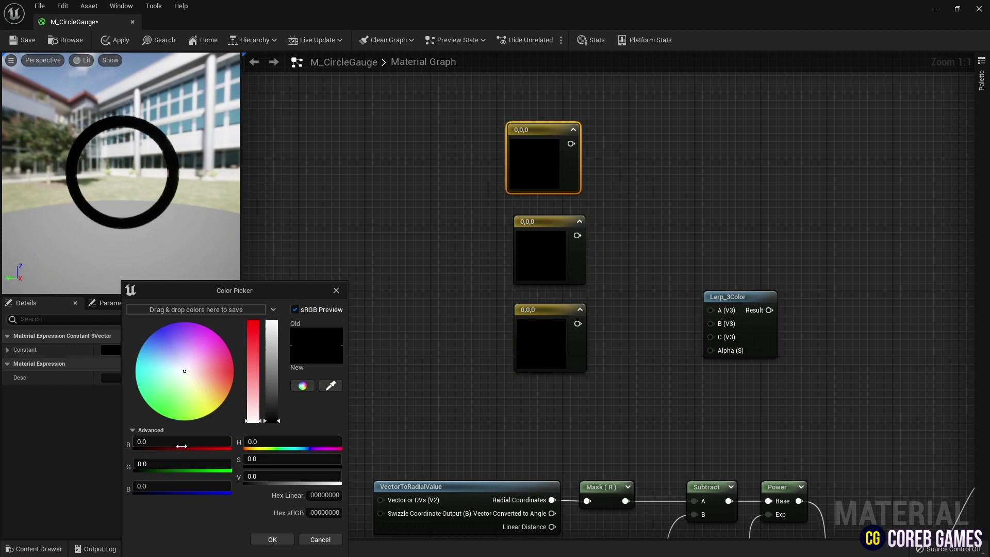
click(271, 540)
Set the middle constant to yellow (1,1,0).
click(550, 248)
click(124, 350)
click(185, 442)
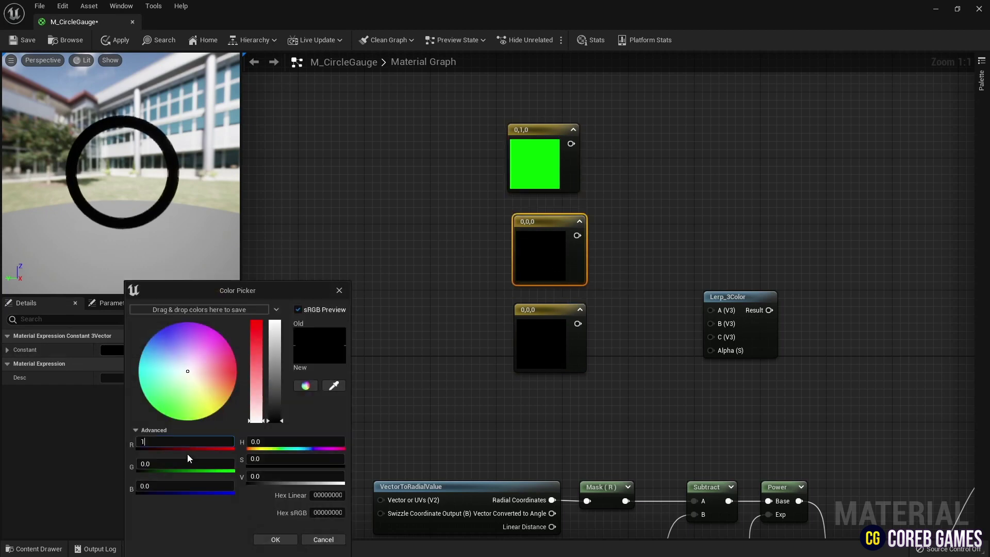
text(1)
key(Tab)
click(274, 539)
Set the bottom constant to red (1,0,0) and move all three constants left.
click(549, 341)
click(124, 349)
click(185, 442)
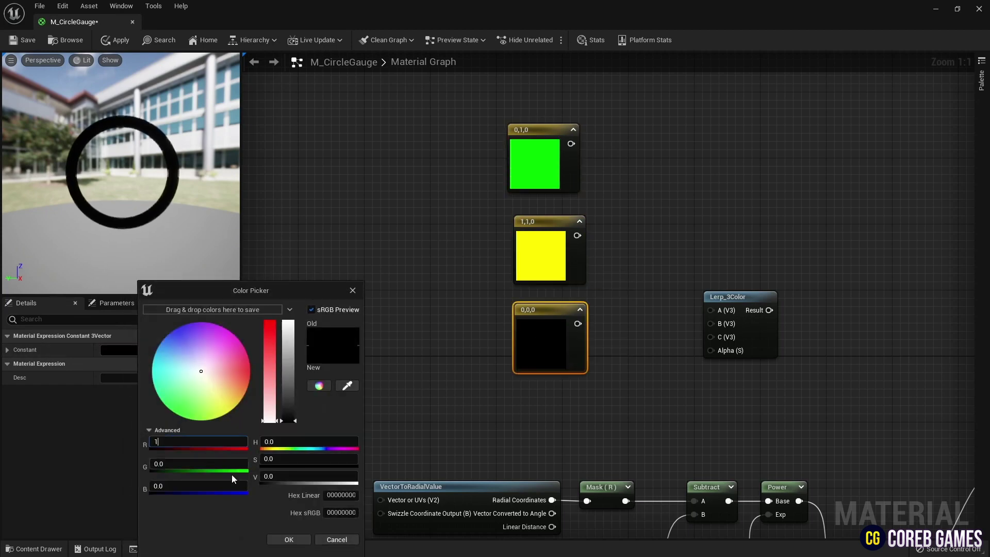
text(1)
click(275, 539)
drag(671, 157, 496, 363)
drag(536, 152, 394, 154)
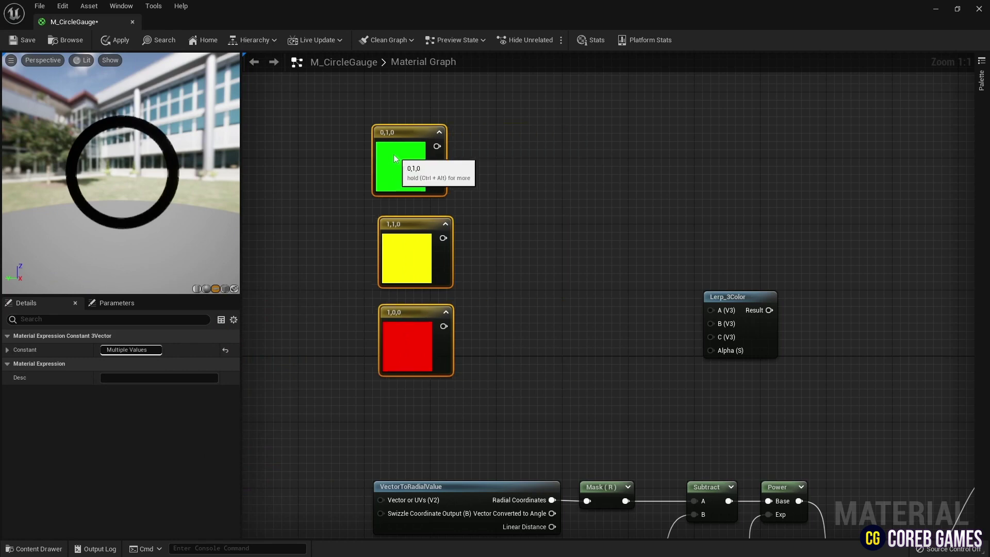
click(546, 168)
Add an If node and a scalar Constant set to 0.08.
right_click(506, 207)
text(if)
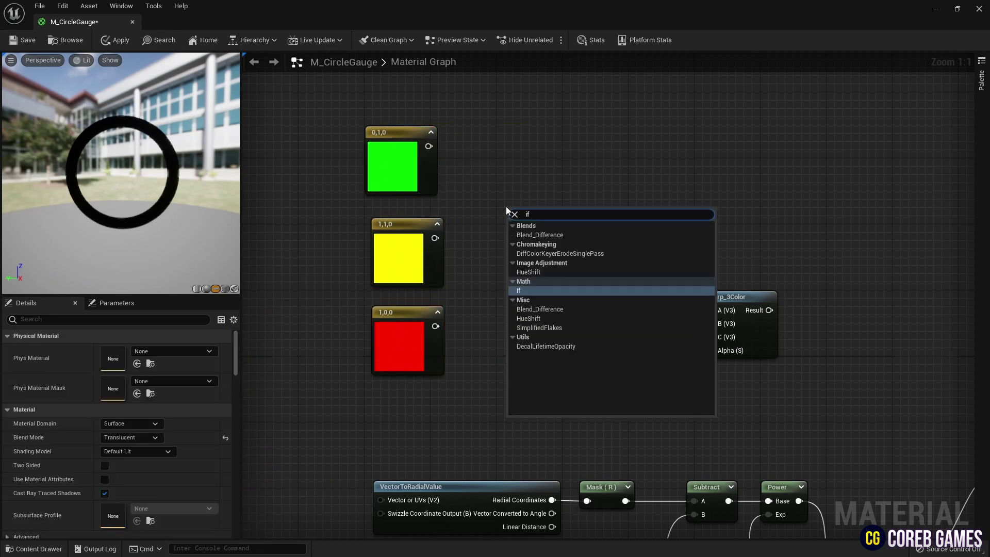
key(Return)
drag(537, 215, 603, 208)
click(486, 241)
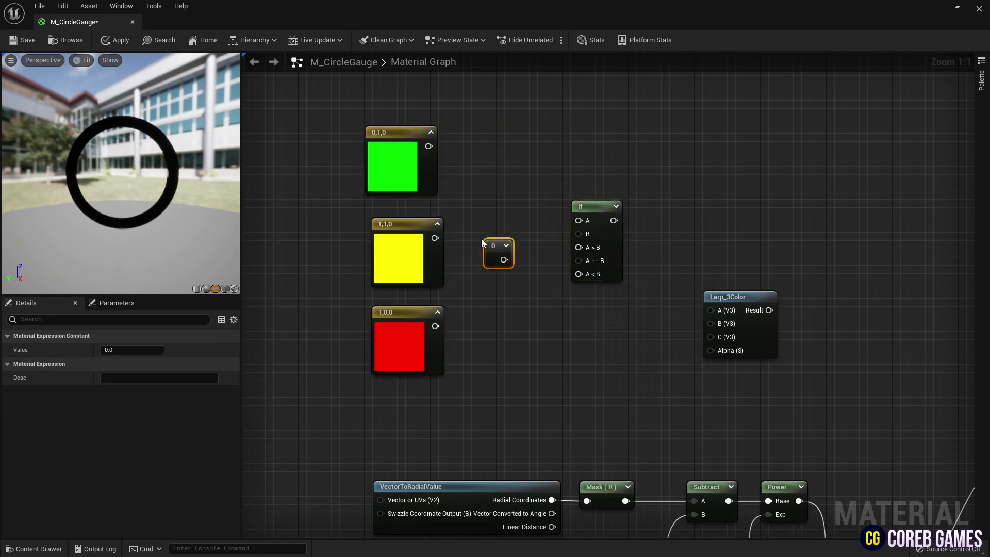
click(137, 350)
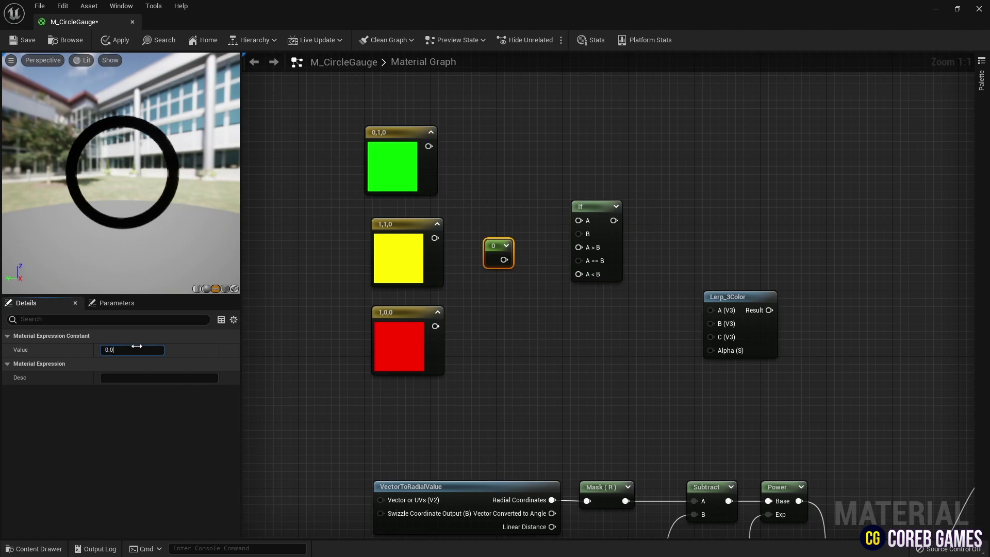
text(8)
key(Return)
drag(504, 246, 500, 255)
Wire yellow to If A>B and A==B, green to A<B, and 0.08 to B.
drag(435, 238, 459, 221)
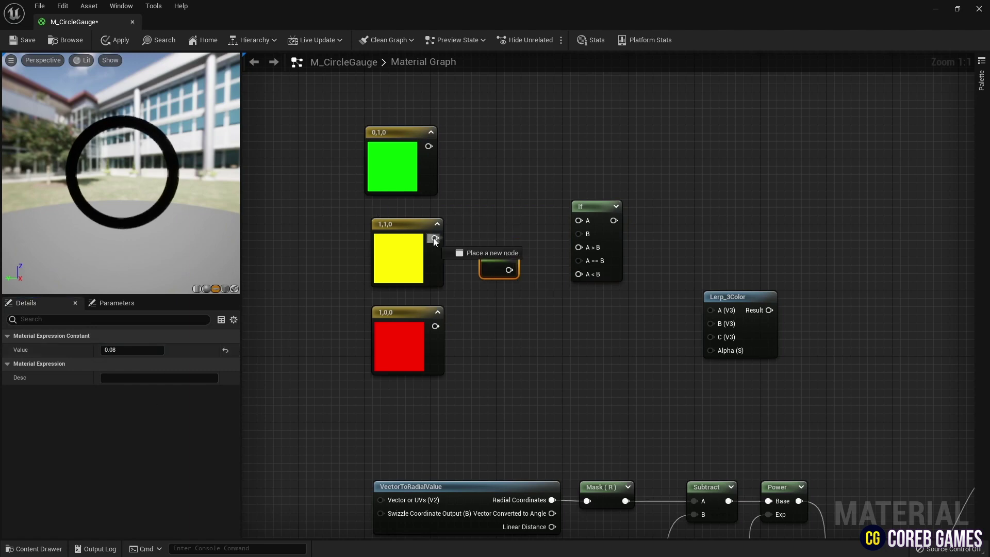
drag(566, 236, 579, 247)
drag(435, 237, 581, 262)
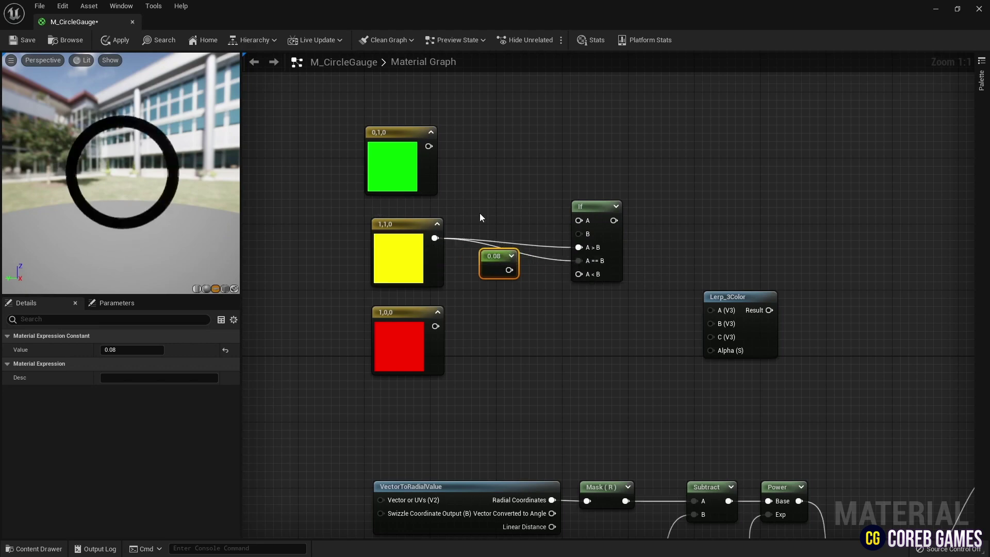
mouse_move(436, 237)
mouse_down()
mouse_move(583, 278)
mouse_move(561, 286)
mouse_up()
click(535, 161)
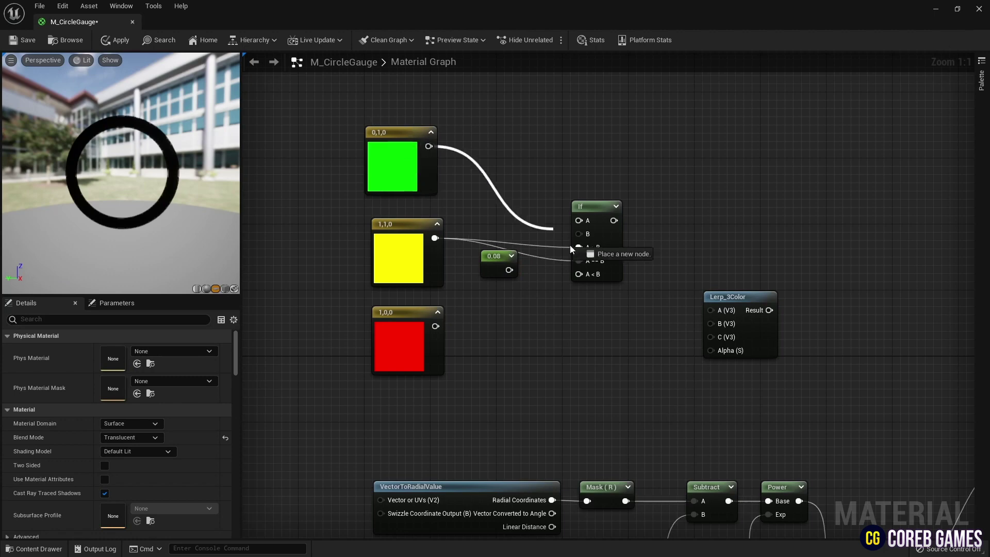
drag(429, 146, 578, 273)
mouse_move(509, 269)
mouse_down()
mouse_move(577, 226)
mouse_move(579, 234)
mouse_up()
mouse_move(485, 396)
right_down()
mouse_move(507, 348)
mouse_move(483, 336)
right_up()
drag(636, 510, 576, 161)
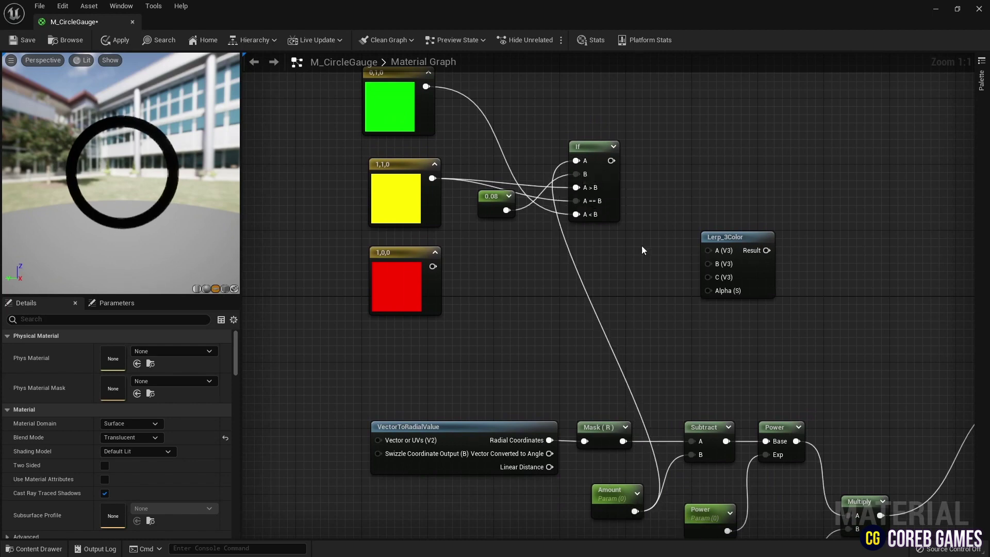
Wire Amount into If A, and green, If result, red into Lerp_3Color A, B, C.
right_drag(630, 259, 625, 282)
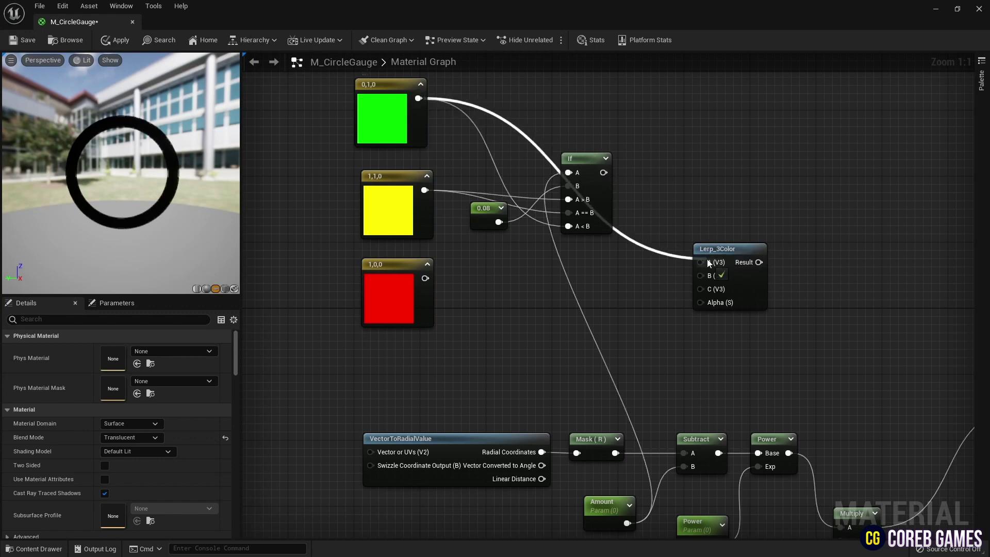
drag(417, 98, 707, 260)
drag(603, 173, 700, 275)
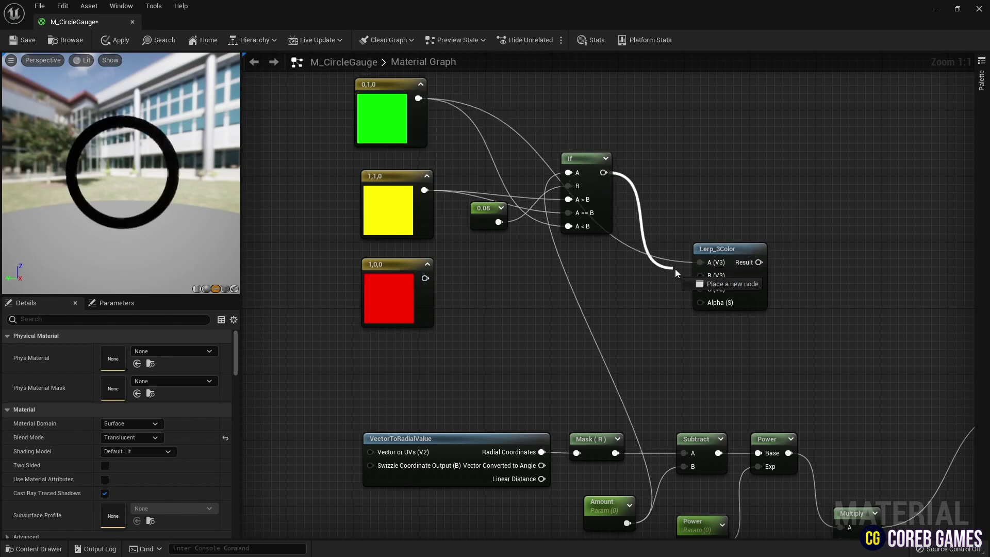
drag(425, 278, 706, 291)
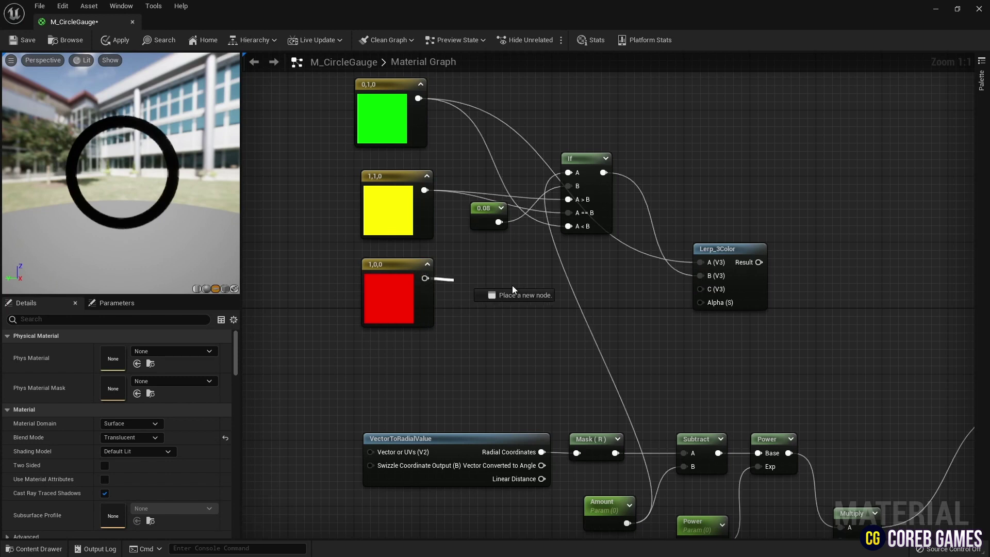
click(702, 293)
Connect Amount to Lerp_3Color's Alpha input.
right_drag(702, 293, 690, 264)
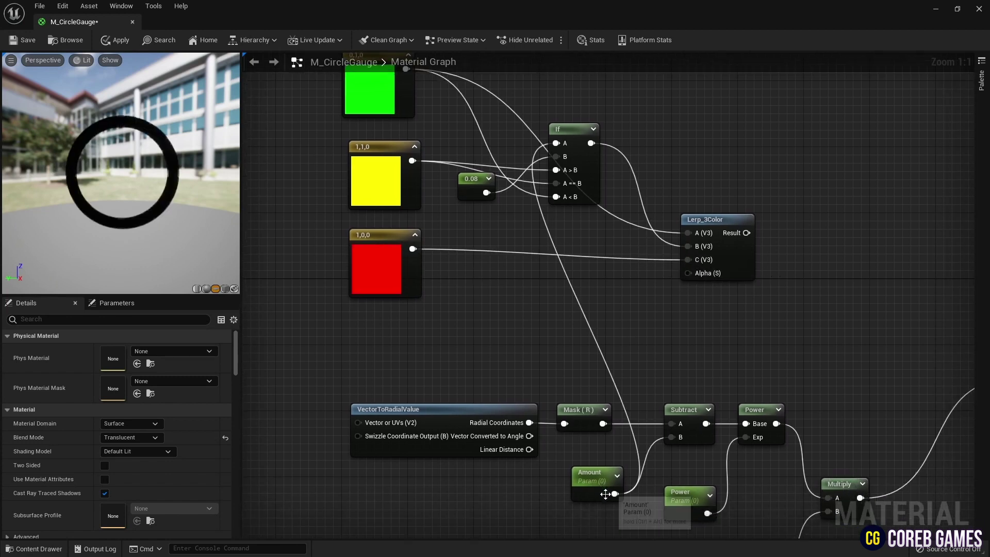
drag(616, 494, 687, 271)
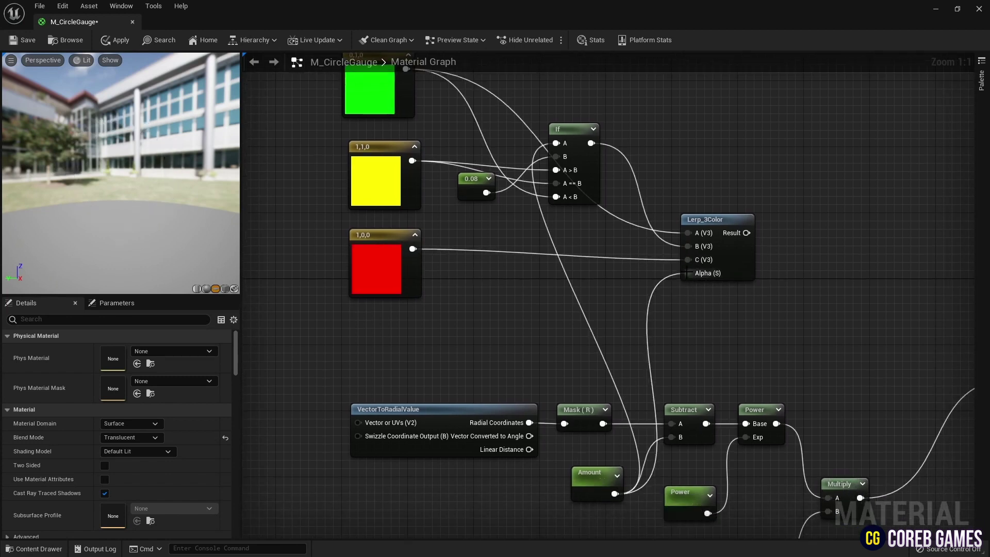
right_drag(636, 367, 564, 372)
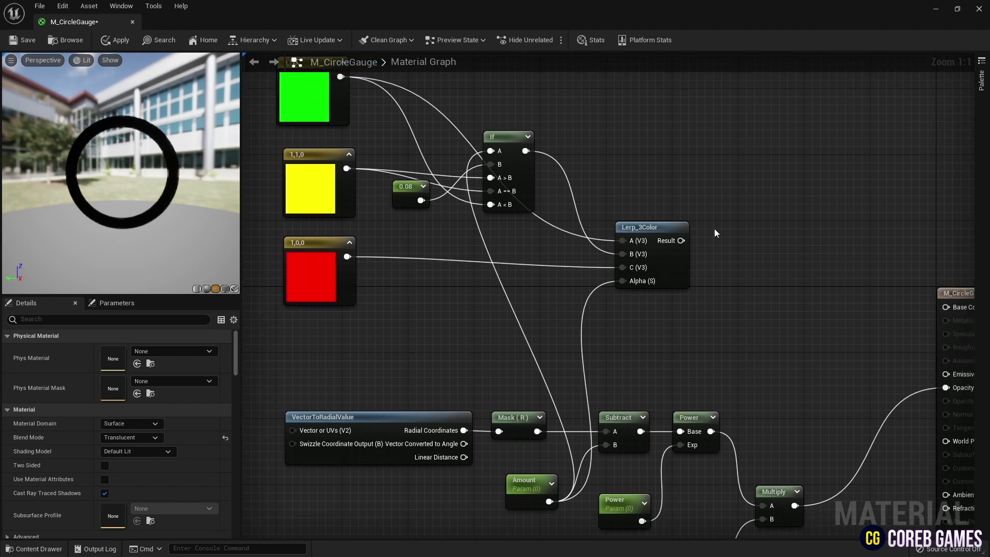
right_drag(714, 229, 674, 288)
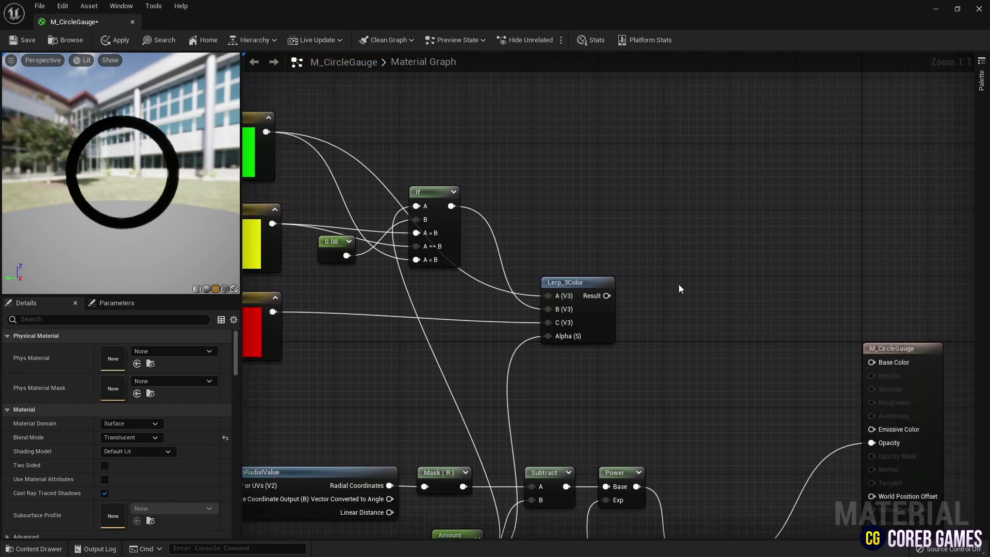
right_drag(628, 178, 662, 245)
Place a Time node and a Sine node, and edit the Sine period.
right_click(583, 106)
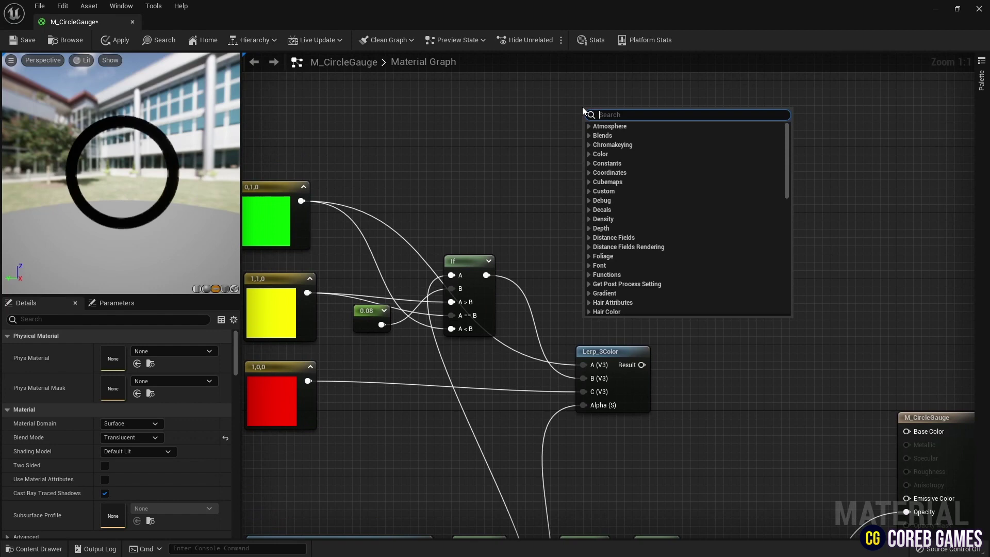
text(time)
key(Return)
right_click(673, 118)
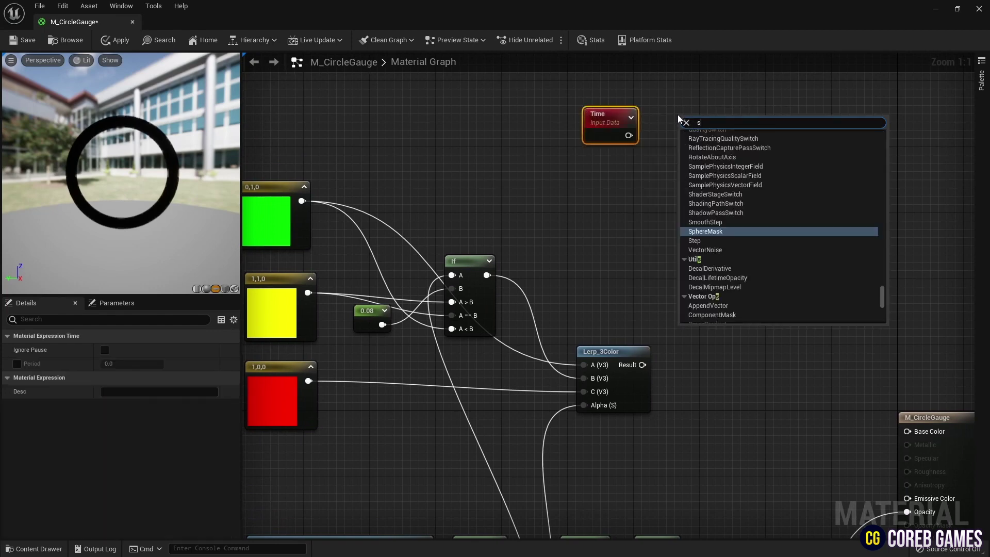
text(sine)
key(Return)
click(140, 353)
text(2.5)
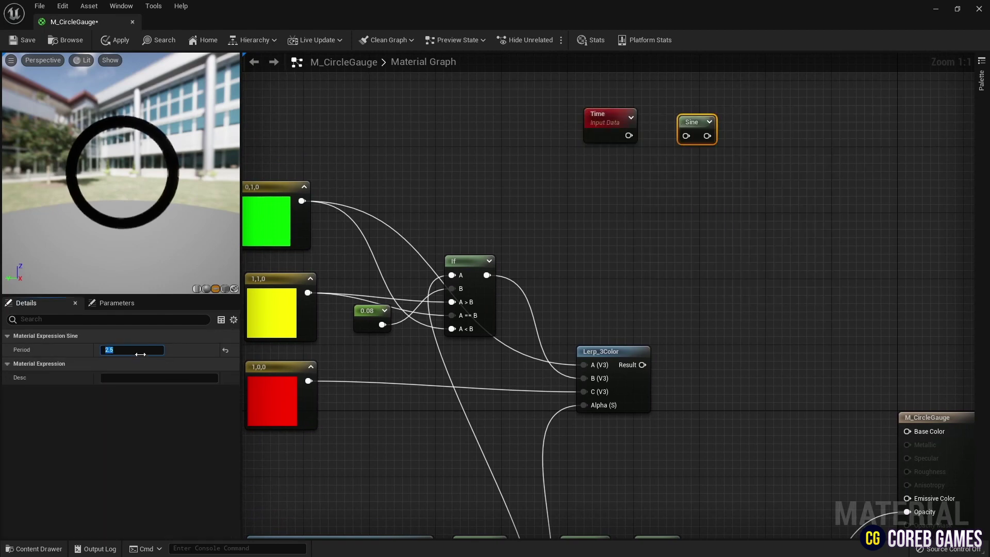
Add an Add node with B 1.7, wire Time into Sine, and preview Add.
right_drag(752, 170, 687, 191)
click(699, 152)
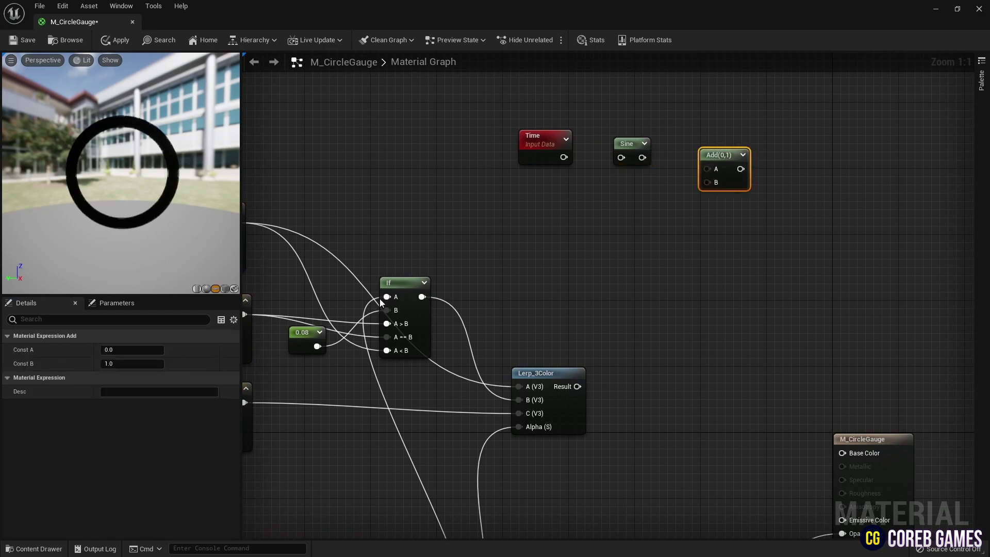
click(123, 364)
text(1.7)
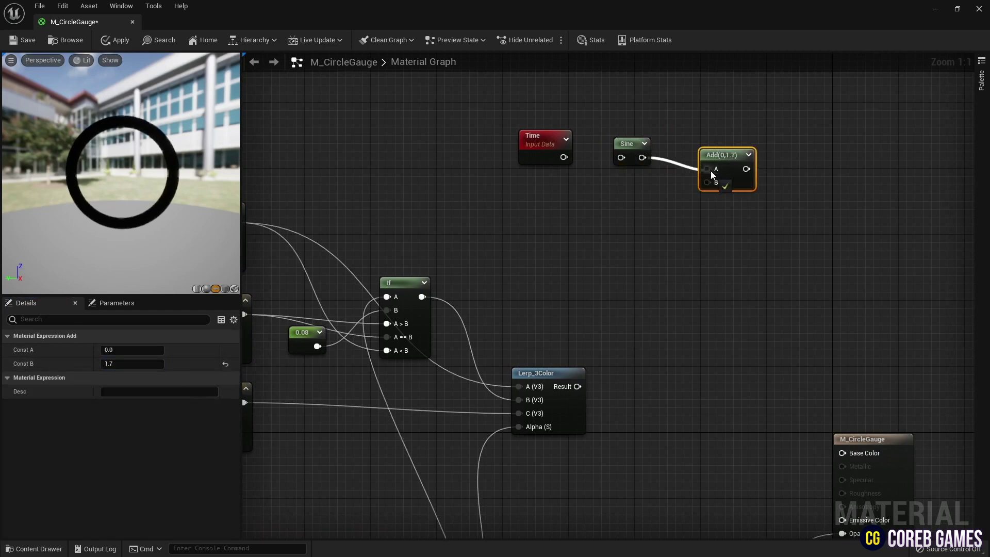
drag(718, 155, 695, 143)
drag(564, 157, 621, 158)
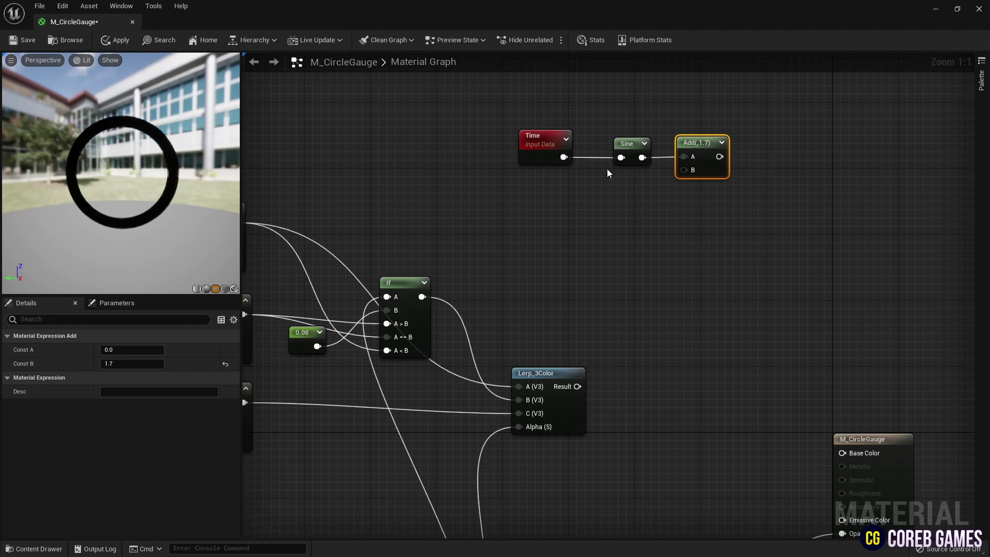
right_click(701, 147)
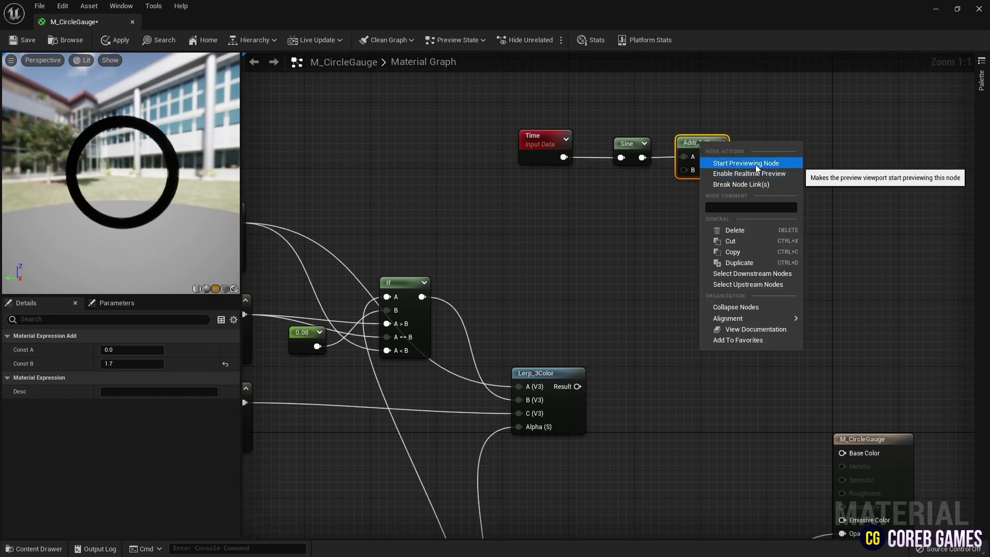
click(745, 163)
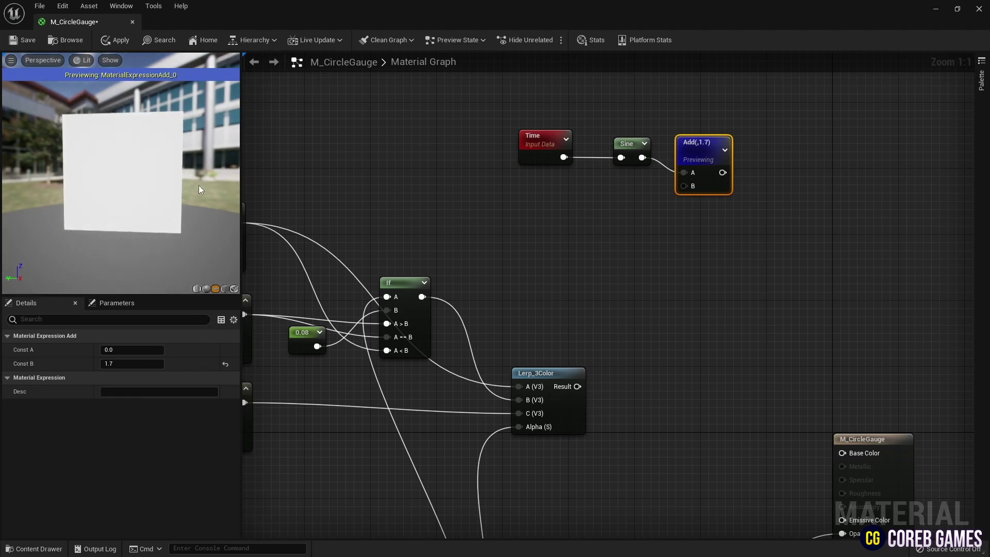
Stop previewing the Add node and feed its output into a new Multiply's A.
right_click(698, 147)
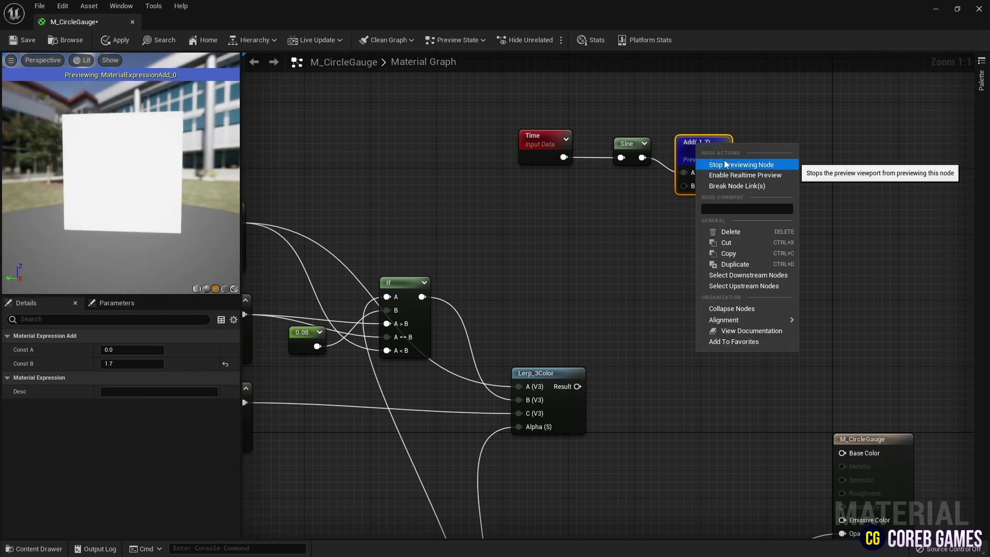
click(724, 165)
click(738, 188)
click(740, 198)
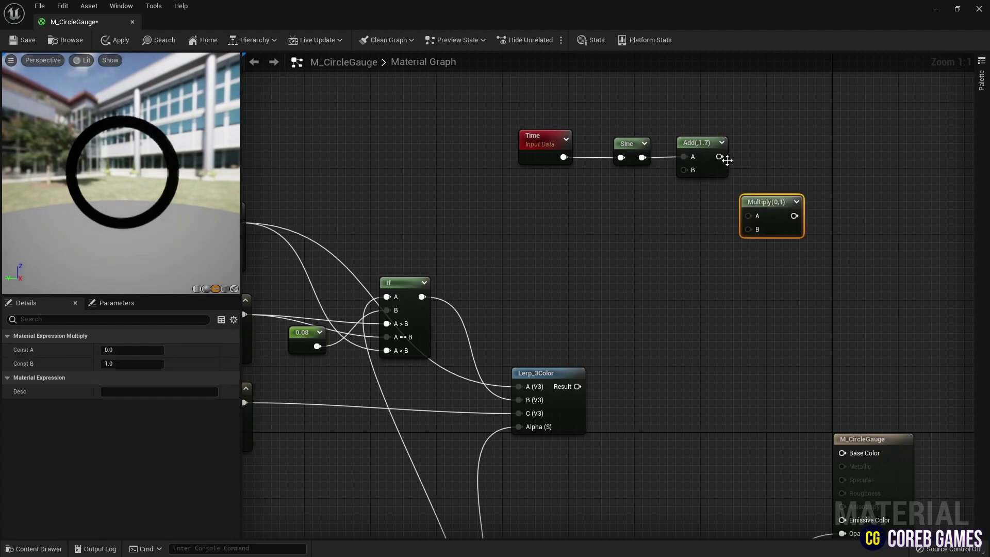
drag(719, 157, 749, 216)
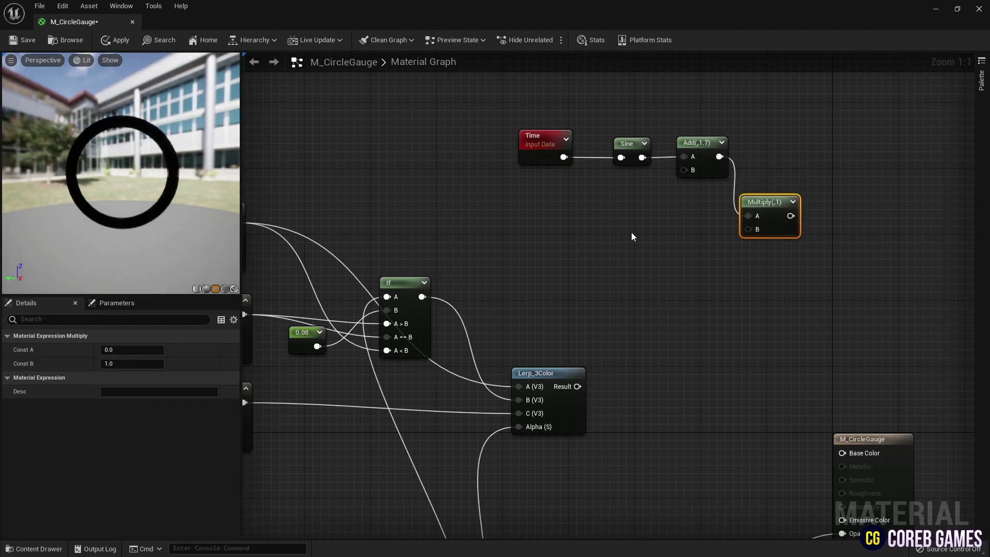
Wire a new Bright scalar parameter (3) into Multiply B and reposition the node group.
click(631, 233)
text(Bri)
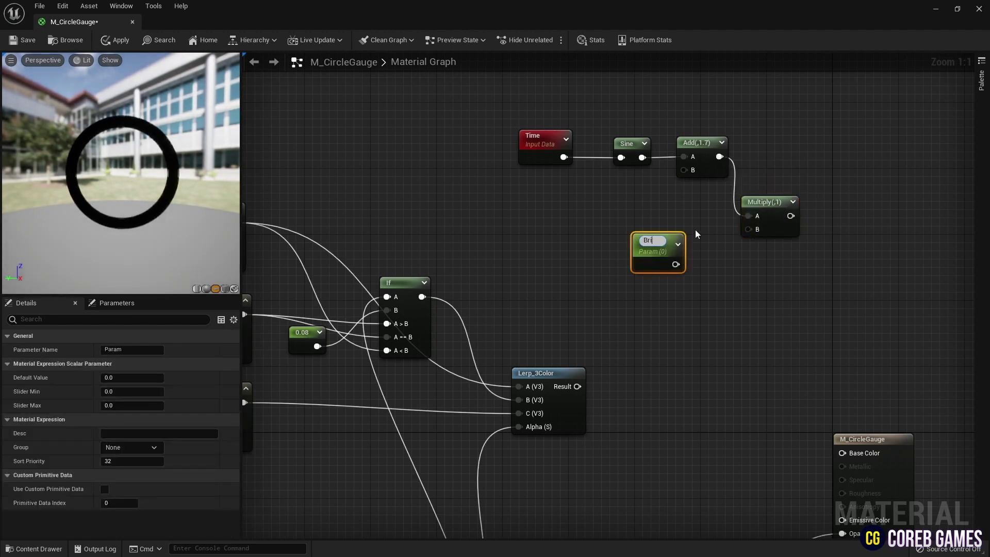
text(ght)
key(Return)
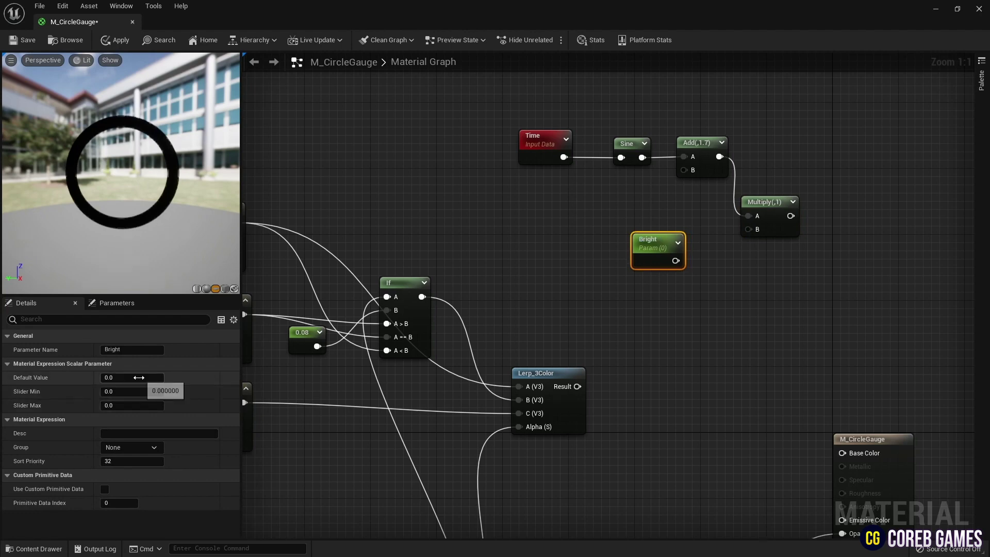
text(3)
click(708, 302)
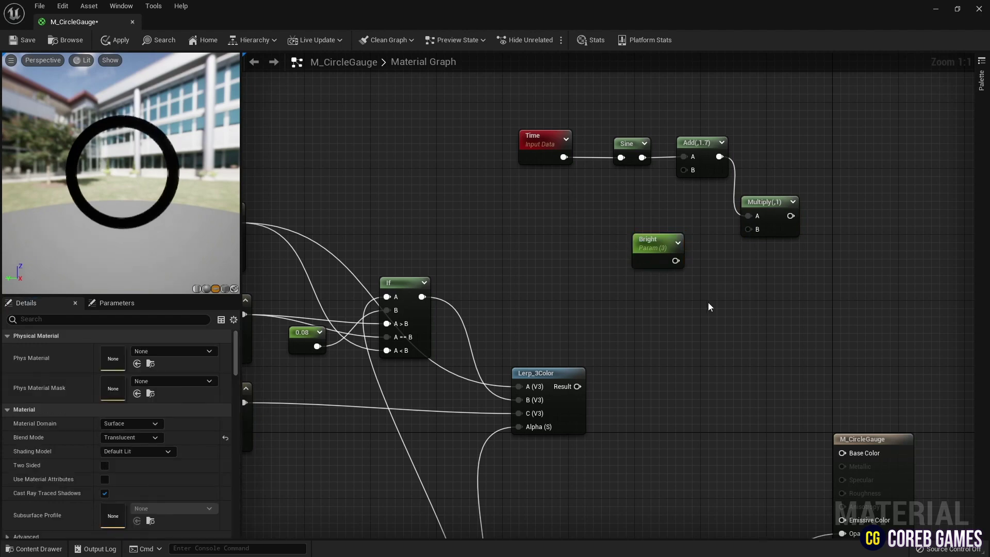
right_drag(741, 240, 677, 213)
drag(611, 234, 684, 202)
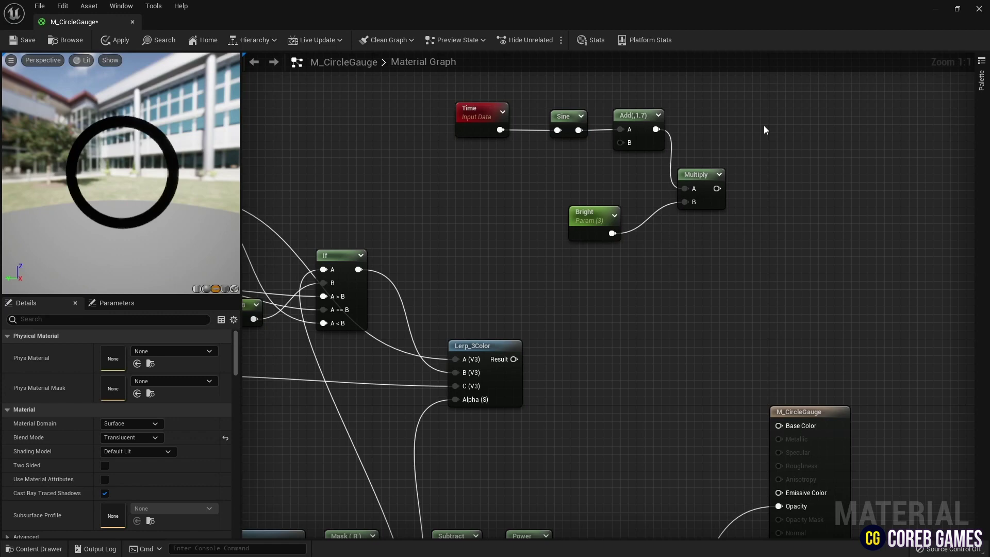
drag(764, 126, 440, 248)
mouse_move(683, 187)
mouse_down()
mouse_move(625, 202)
mouse_move(609, 234)
mouse_up()
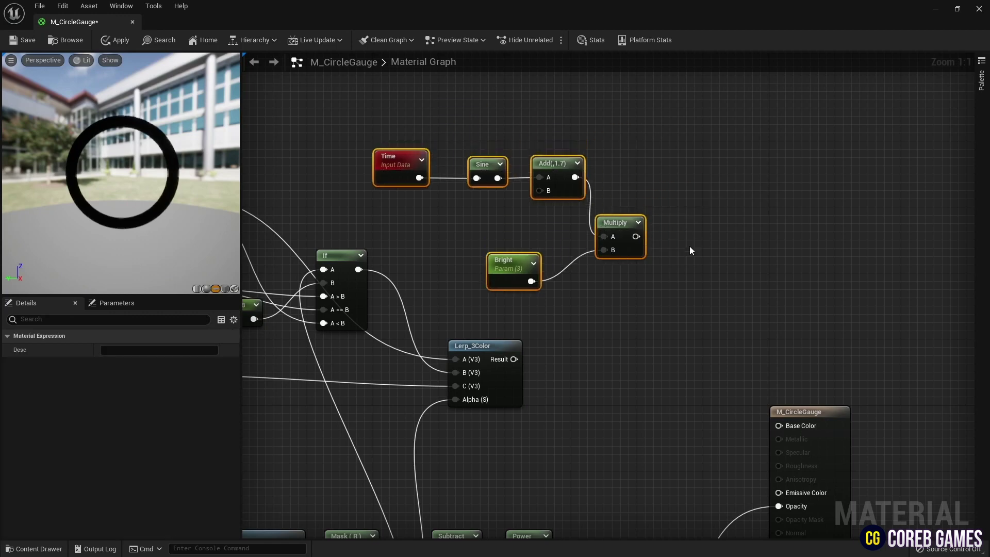
Multiply the pulsing brightness by the Lerp_3Color result in a new Multiply node.
right_drag(691, 250, 666, 258)
click(650, 271)
click(627, 294)
drag(621, 196, 629, 309)
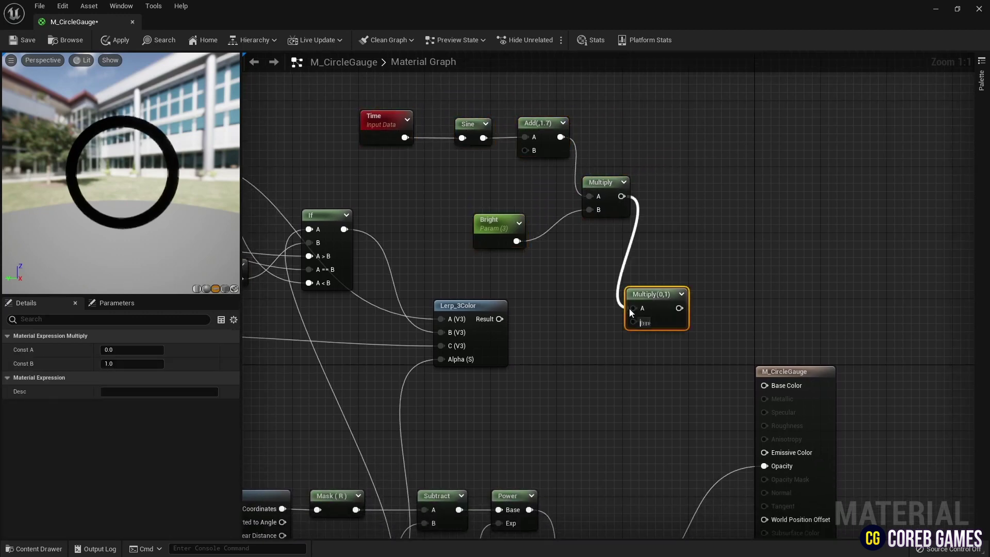
drag(500, 320, 542, 319)
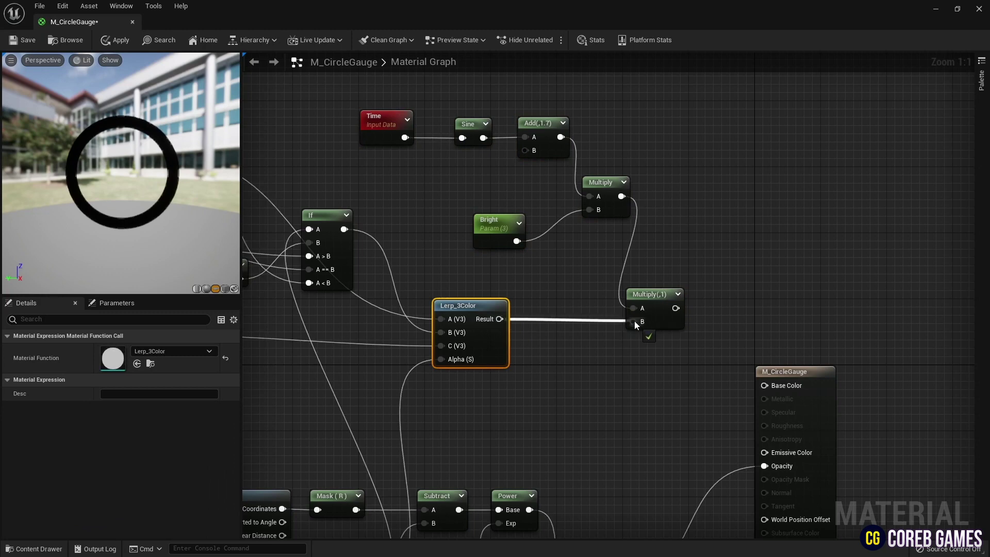
drag(635, 321, 764, 453)
Drive Emissive Color with the new Multiply, then save M_CircleGauge and close its editor.
mouse_move(705, 436)
right_down()
mouse_move(797, 302)
mouse_move(747, 296)
right_up()
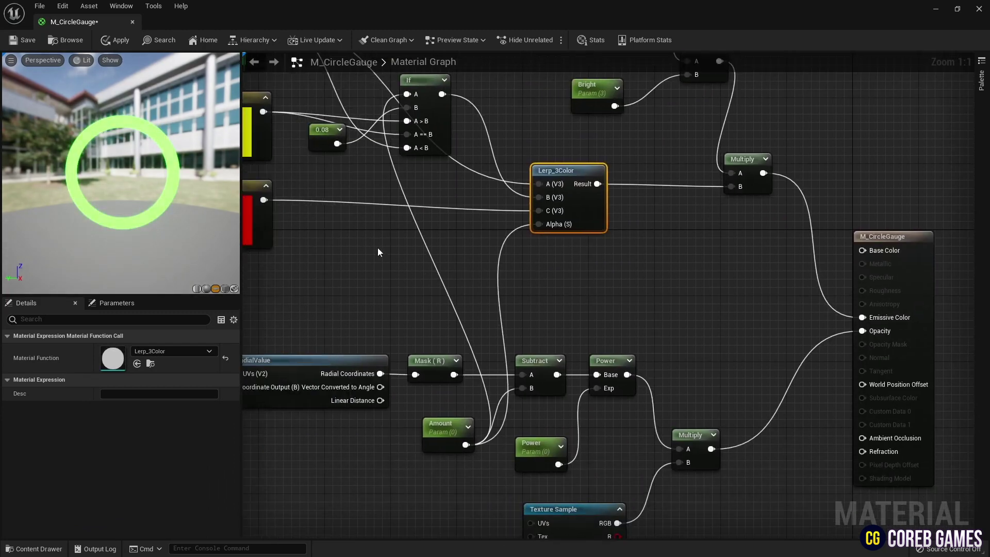
click(32, 40)
click(131, 22)
Create the M_CircleGauge_Inst material instance from M_CircleGauge in the Content Drawer.
click(38, 548)
right_click(472, 419)
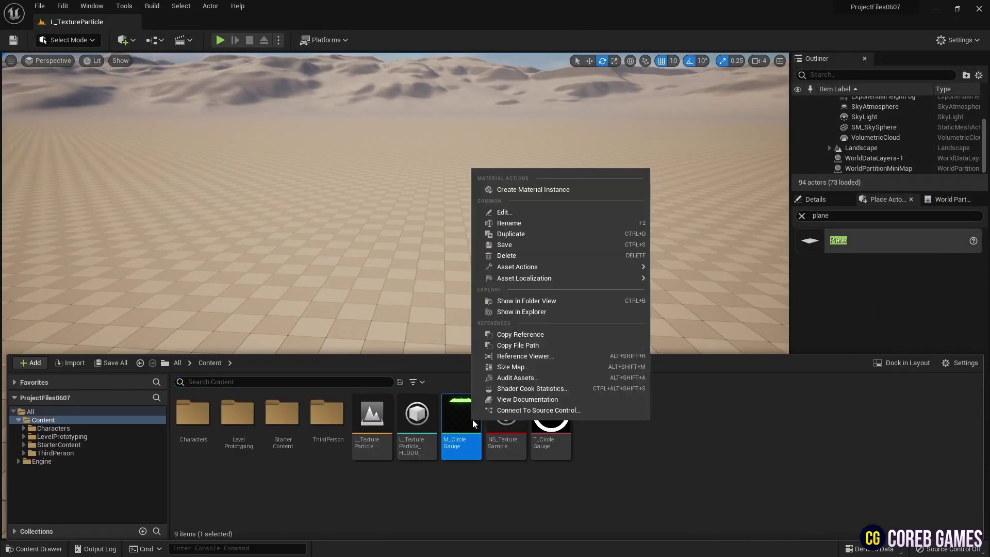
click(568, 194)
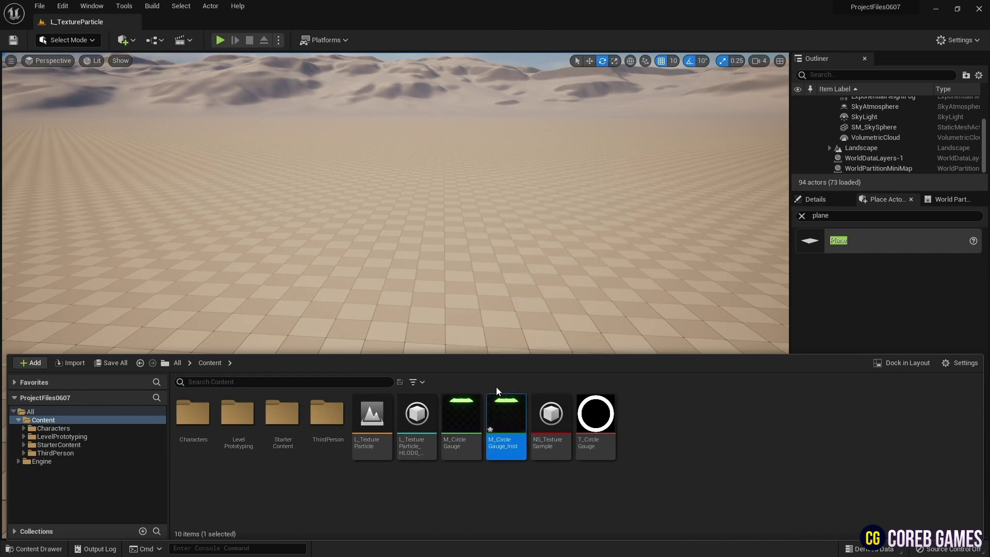
click(859, 257)
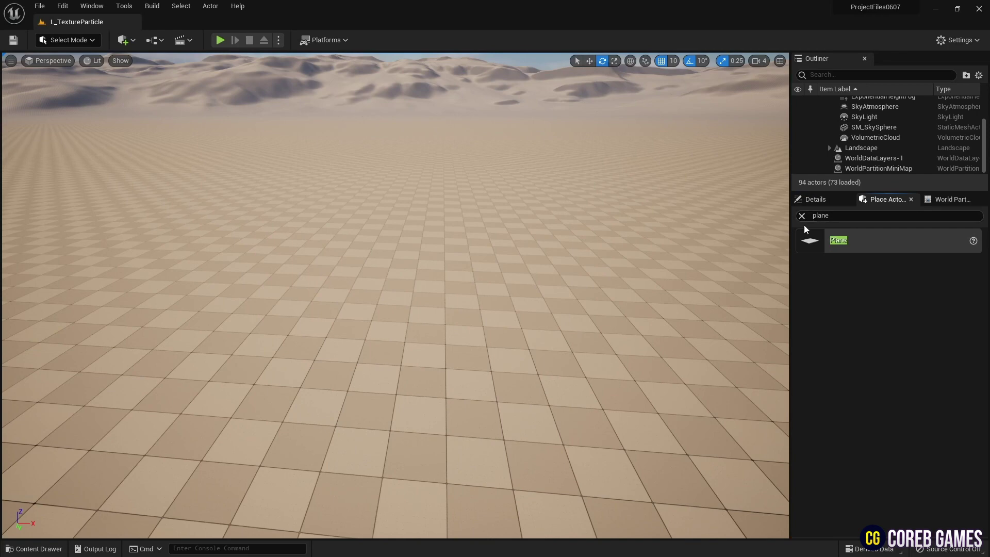
Drop a Plane near the level centre, scale it 3 by 3, and rotate it upright.
drag(872, 240, 420, 339)
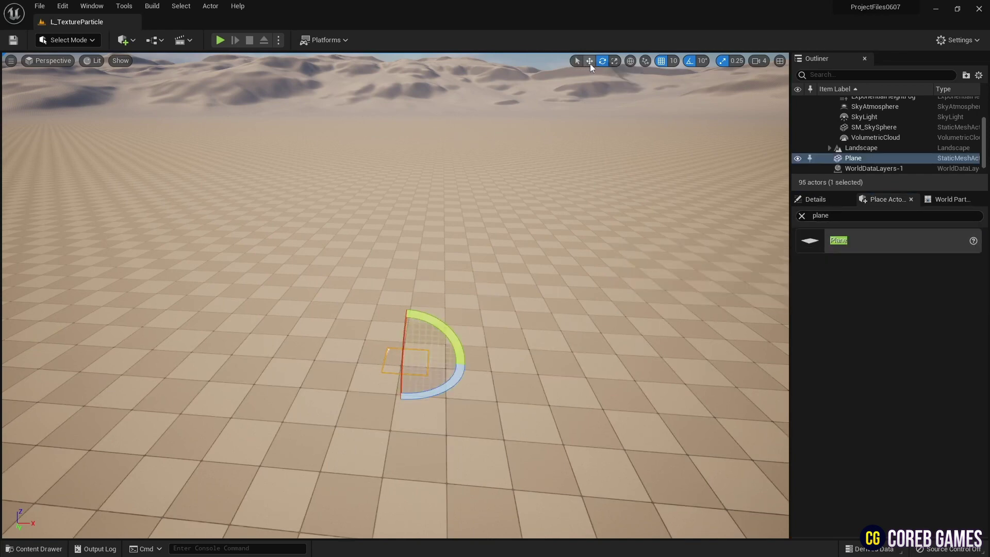
click(590, 62)
click(815, 198)
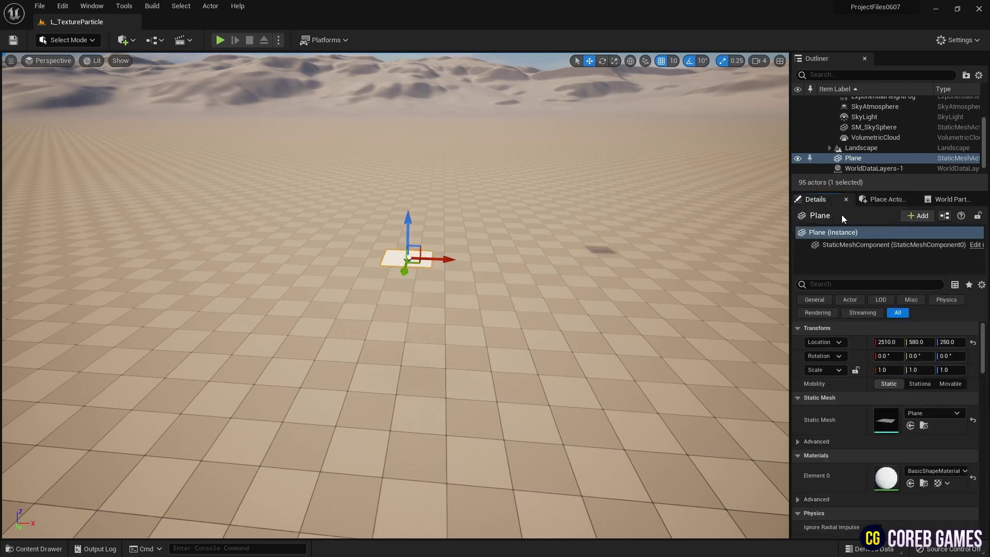
key(Return)
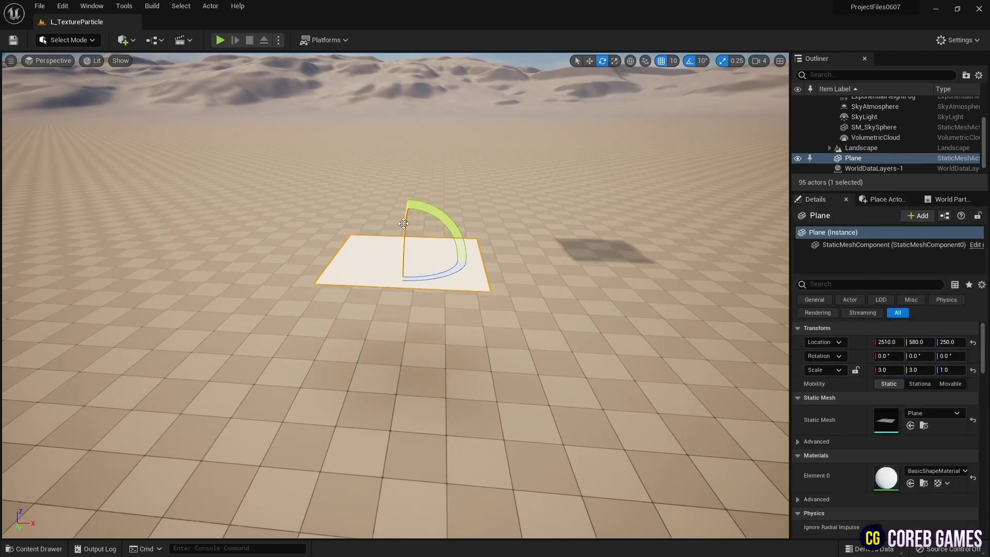
drag(403, 223, 400, 221)
mouse_move(394, 294)
right_down()
mouse_move(394, 325)
mouse_move(394, 278)
right_up()
Apply M_CircleGauge_Inst to the plane and open its instance editor in a moved, restored window.
click(34, 549)
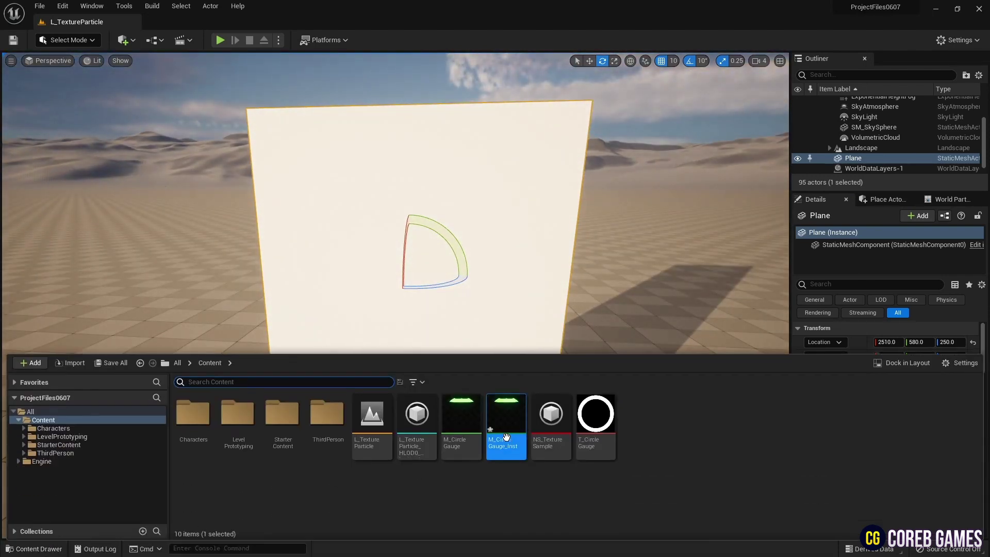
drag(507, 438, 480, 242)
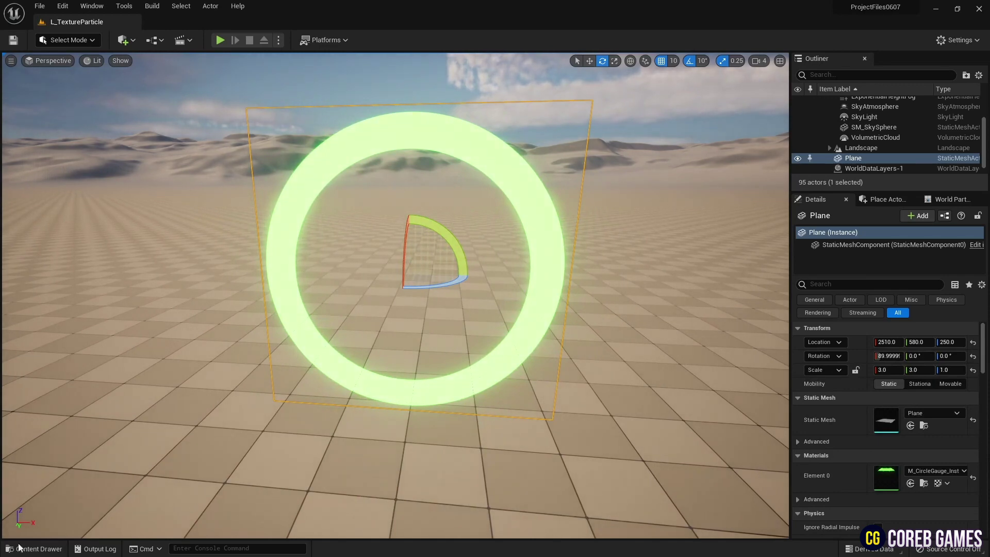
click(23, 548)
double_click(506, 433)
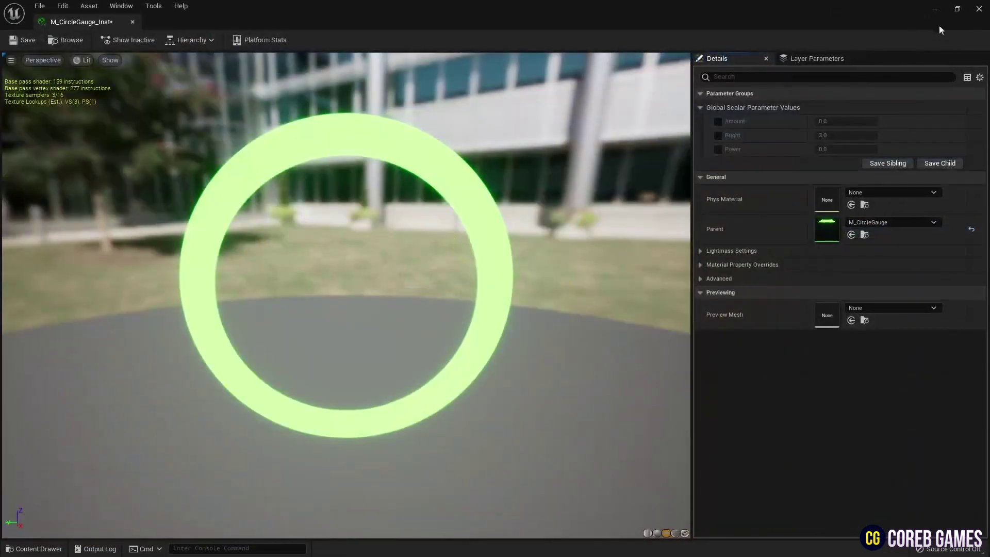
click(957, 9)
drag(659, 119, 879, 285)
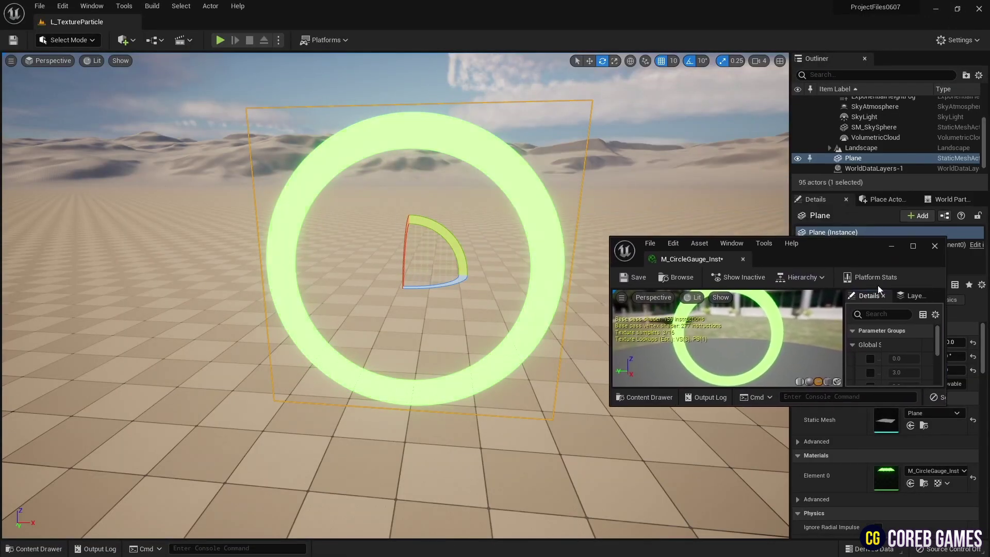